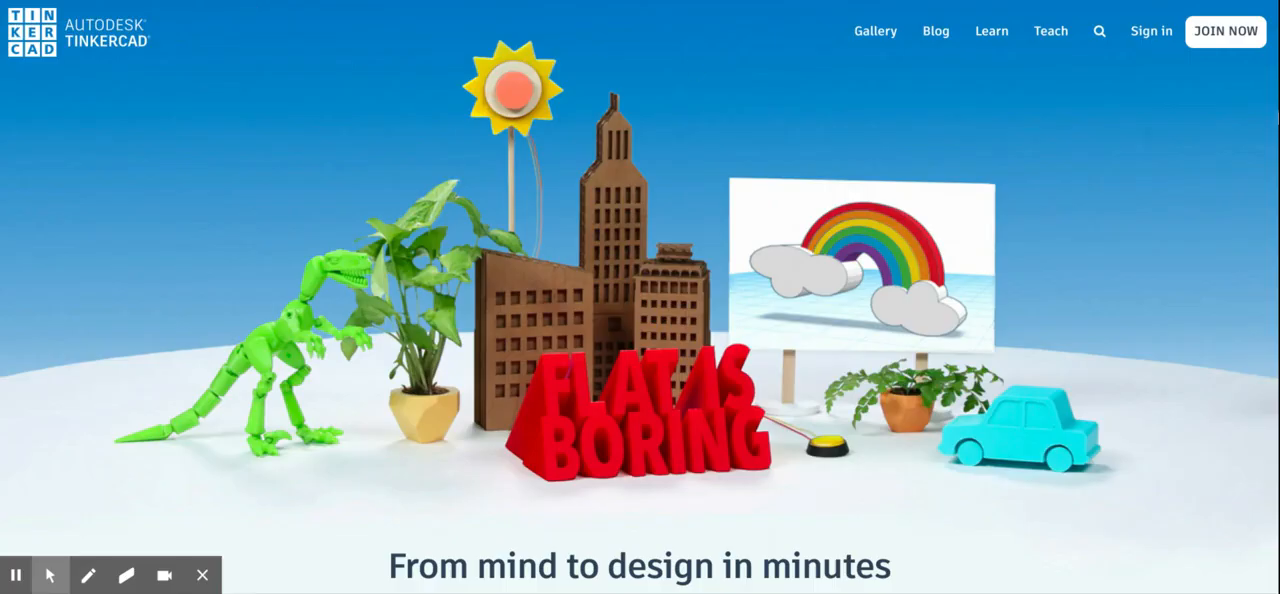
- Sign in to Tinkercad through Google with the first listed account
click(1157, 40)
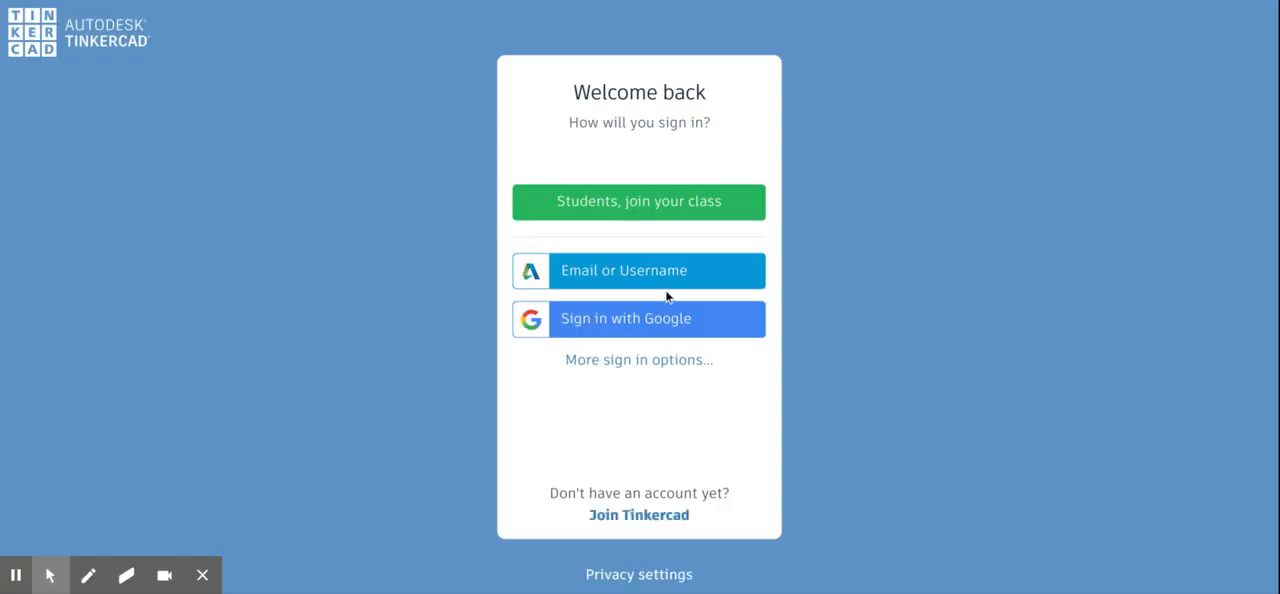
click(668, 322)
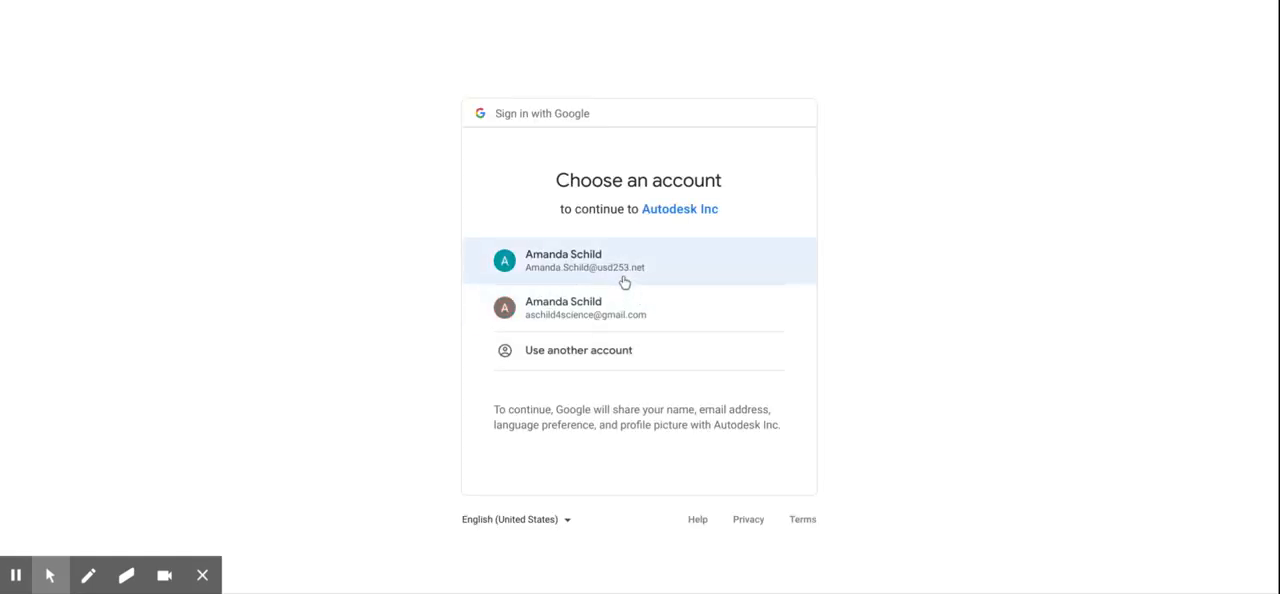
click(622, 272)
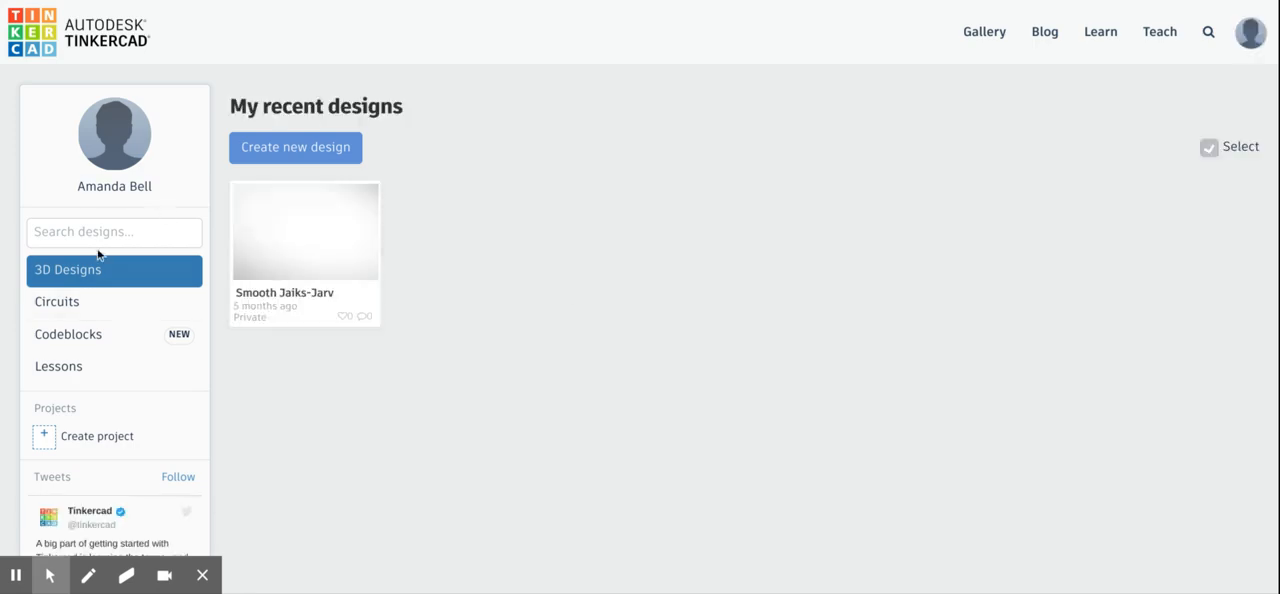
- Create a new circuit from the Circuits designs
click(63, 318)
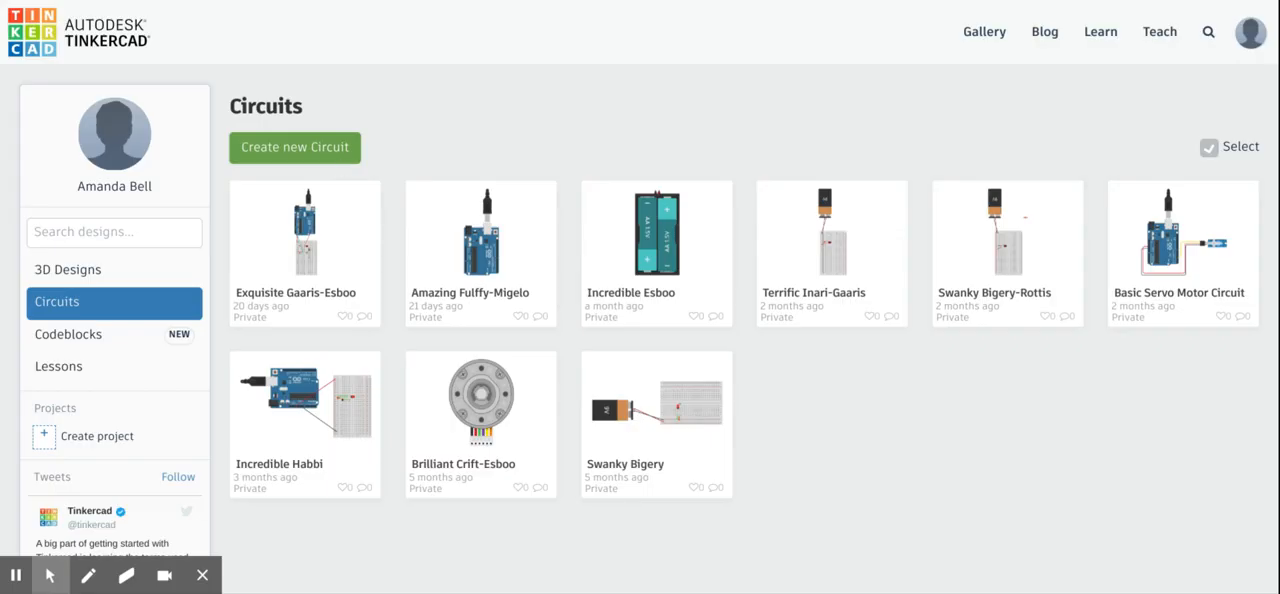
click(332, 141)
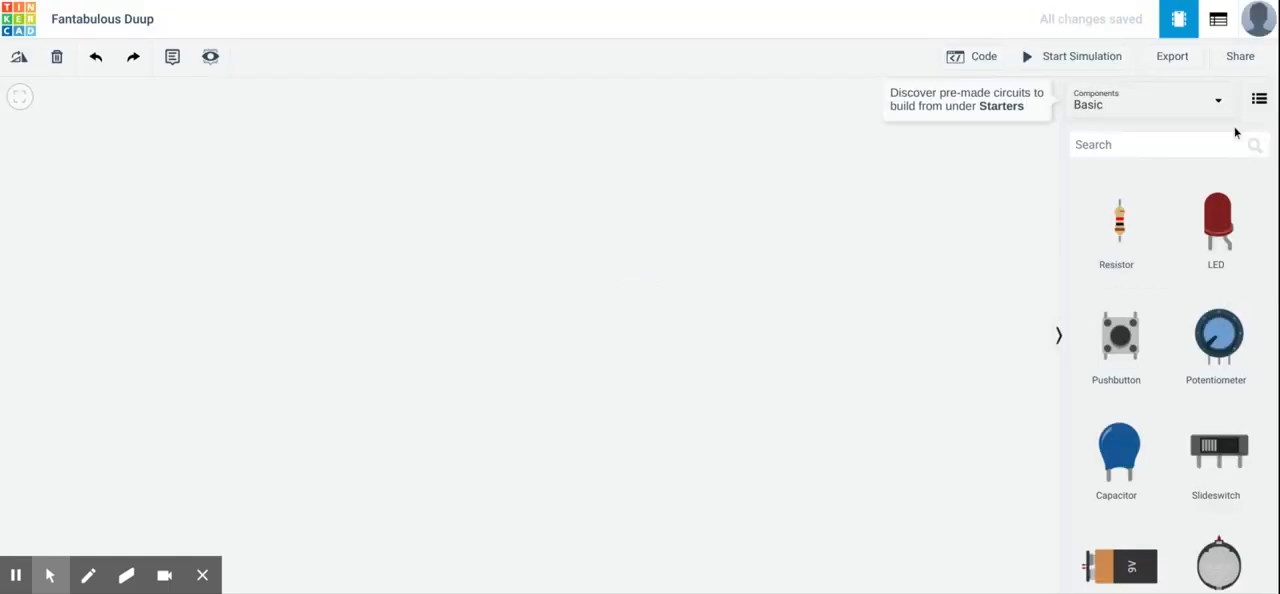
- Search the components for "Breadboard" and place a Breadboard Small in the middle of the empty workspace
click(1097, 152)
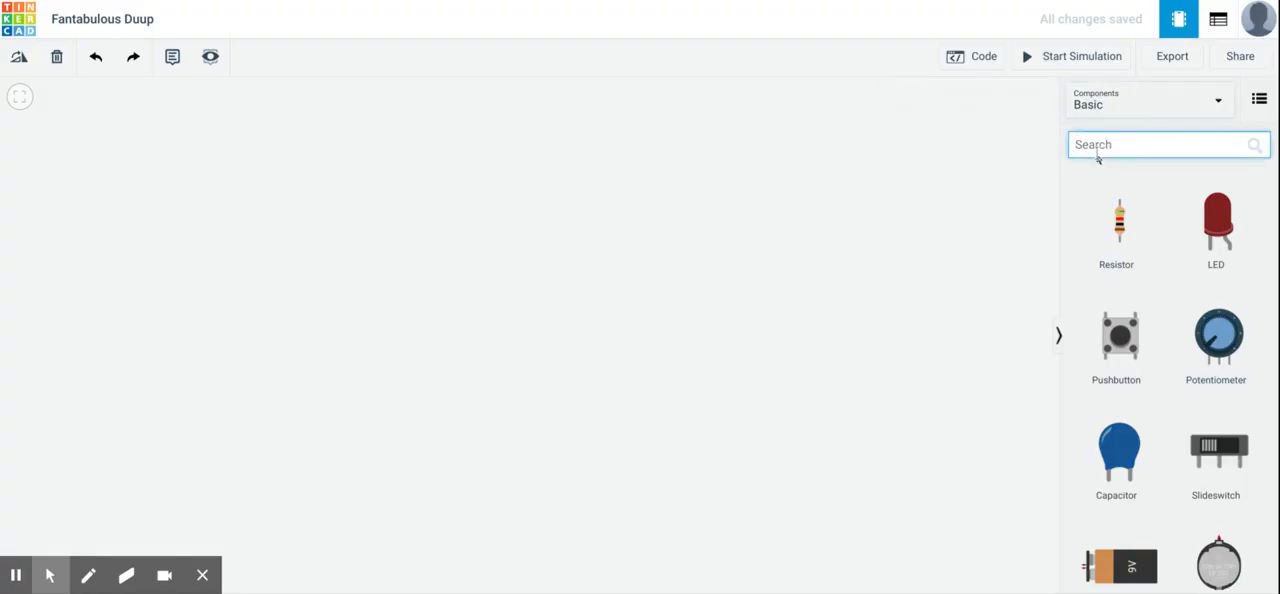
text(Breadboard)
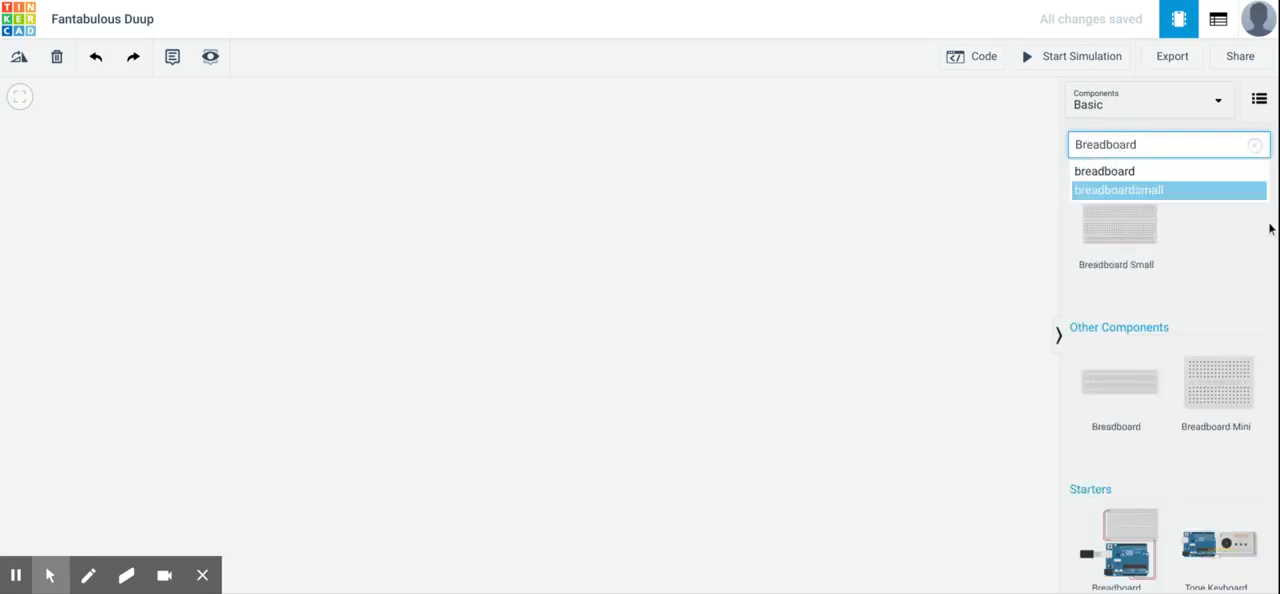
click(1134, 237)
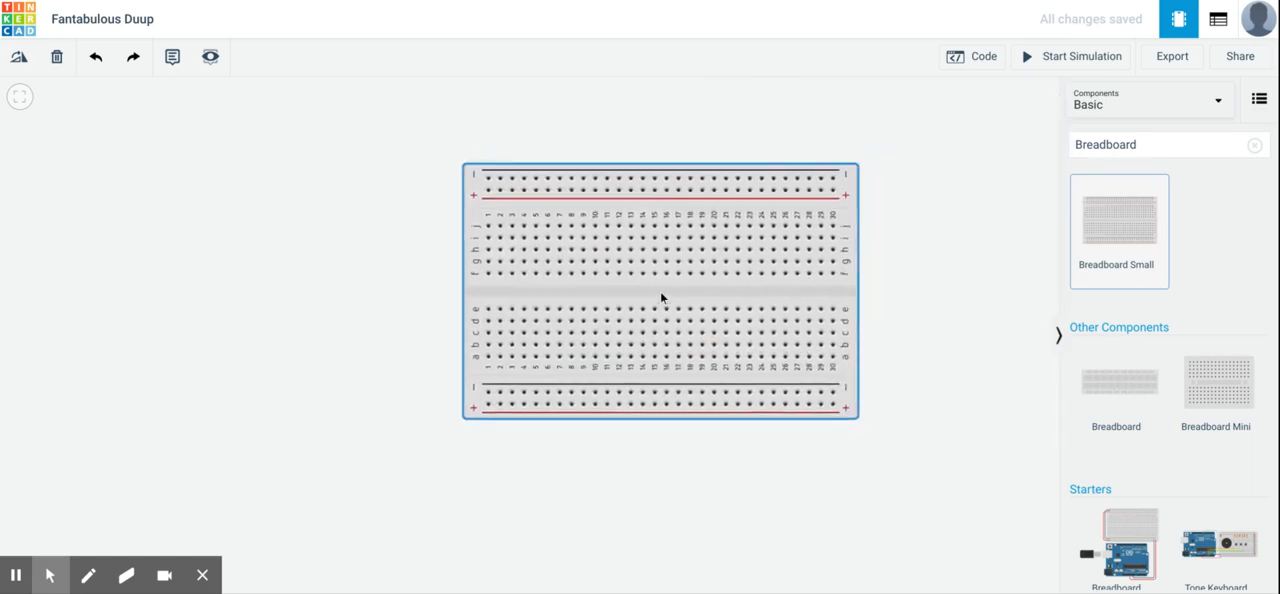
click(627, 292)
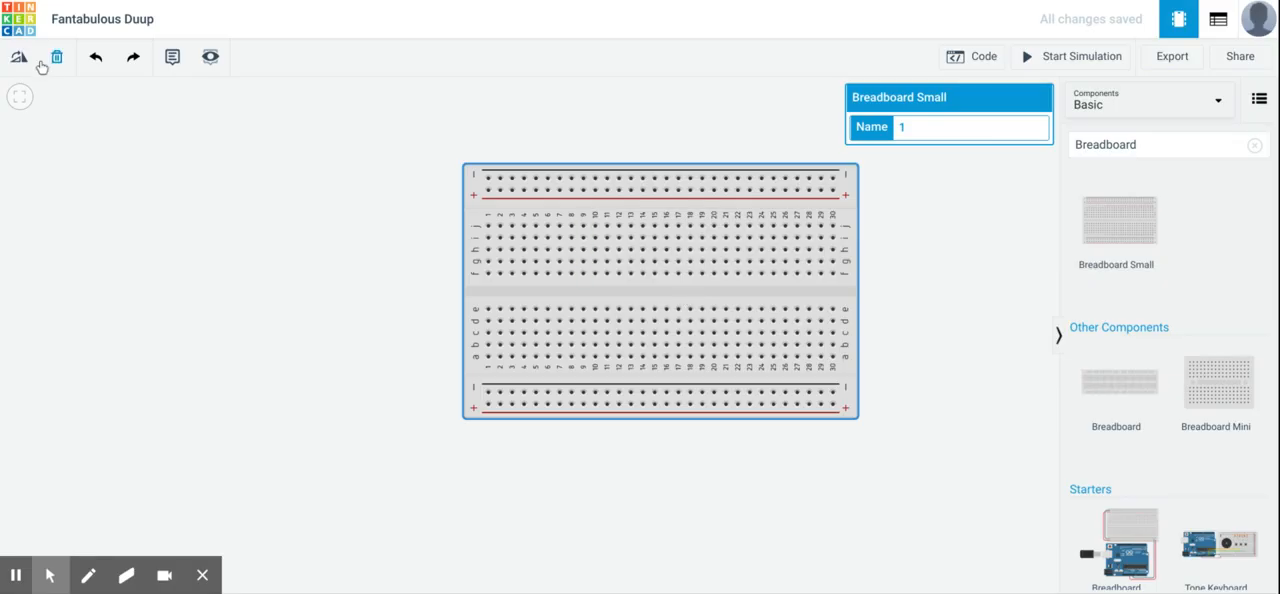
click(270, 263)
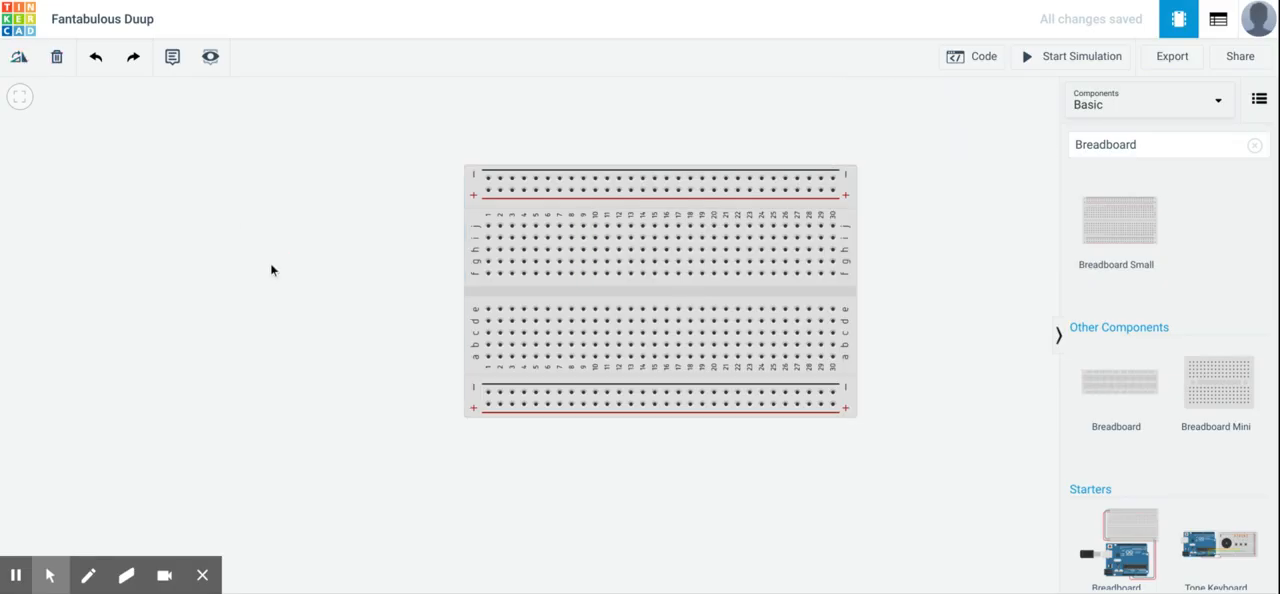
- Rotate the small breadboard through a full turn back to its horizontal orientation
click(477, 216)
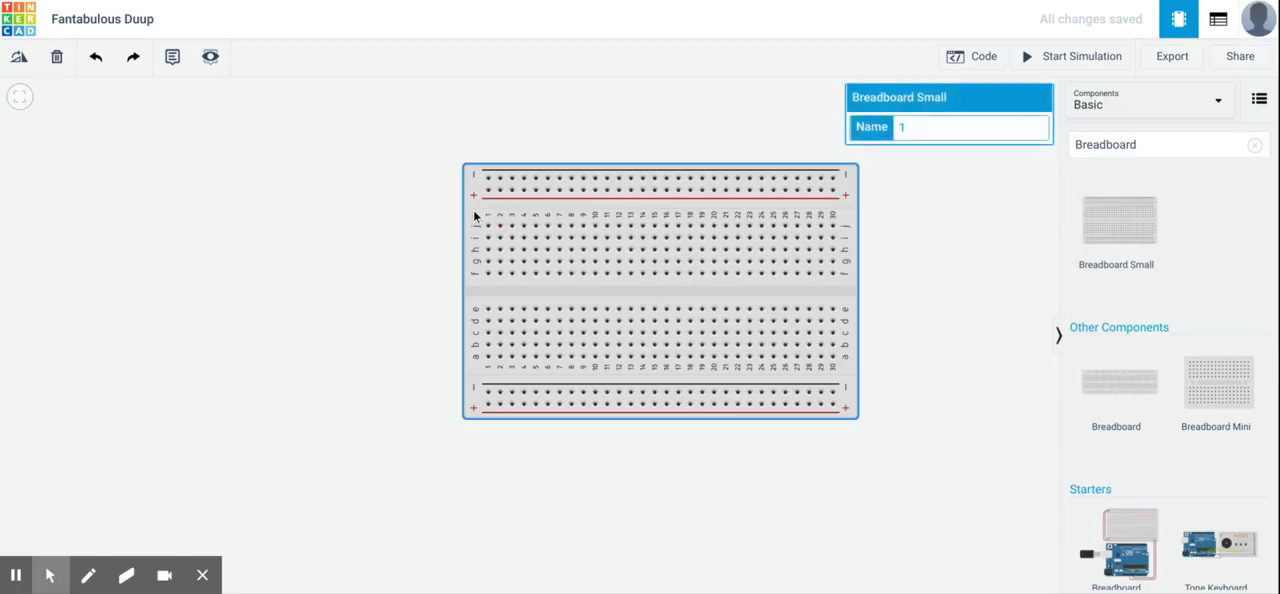
click(26, 66)
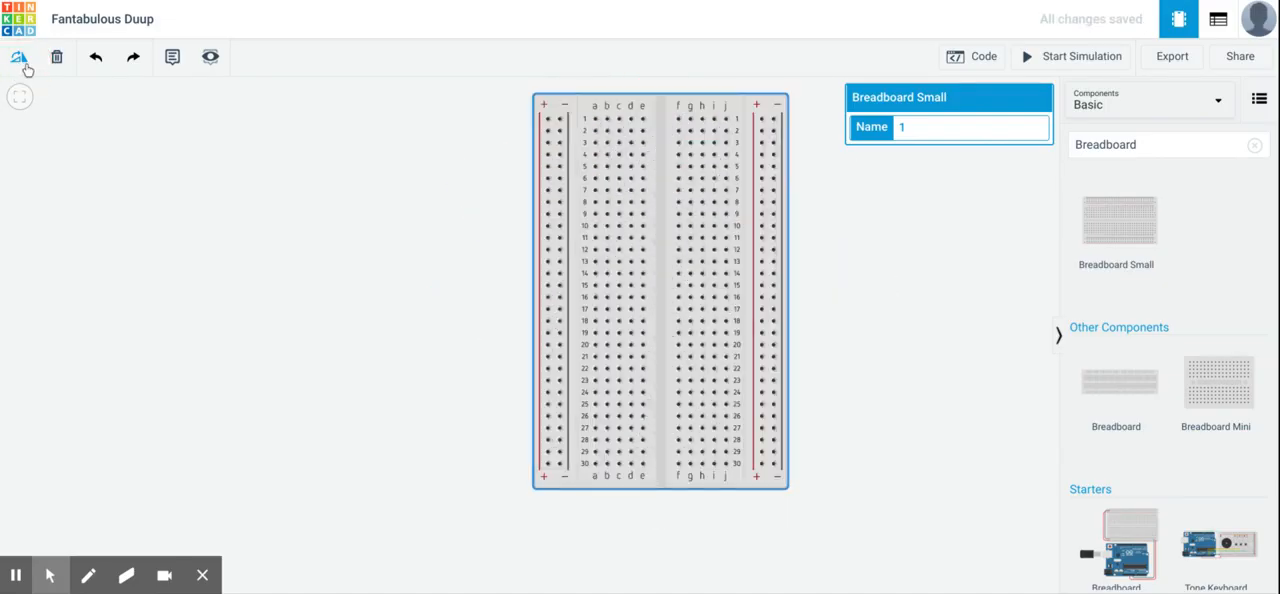
click(26, 67)
click(26, 67)
click(26, 67)
click(26, 67)
click(26, 67)
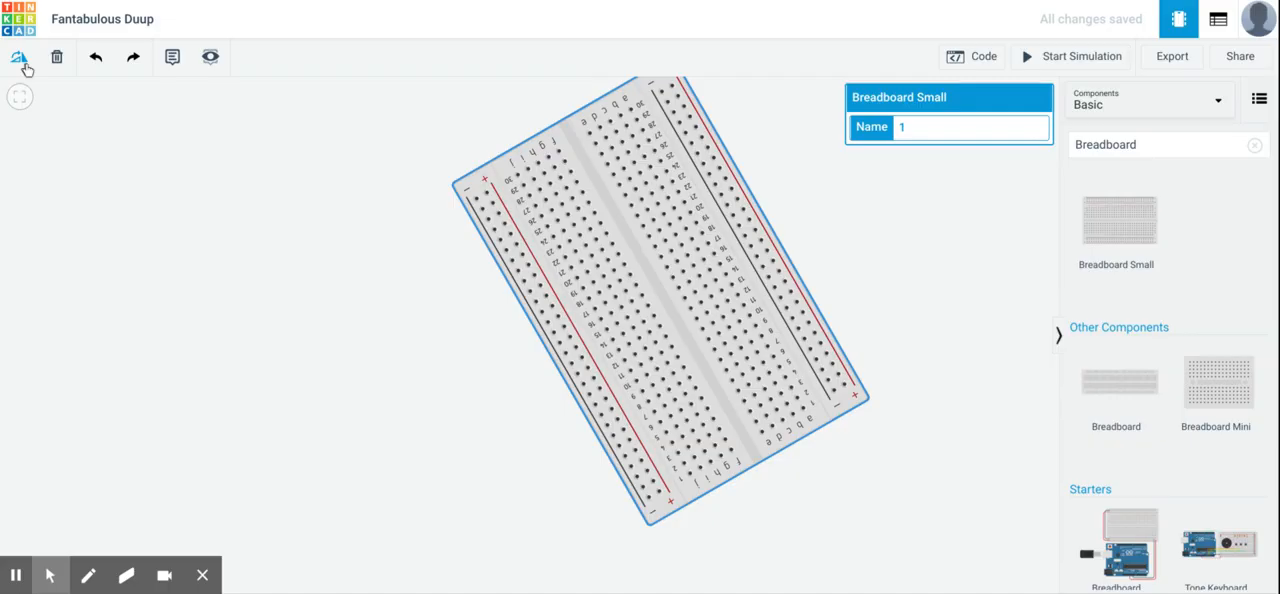
click(26, 67)
click(26, 67)
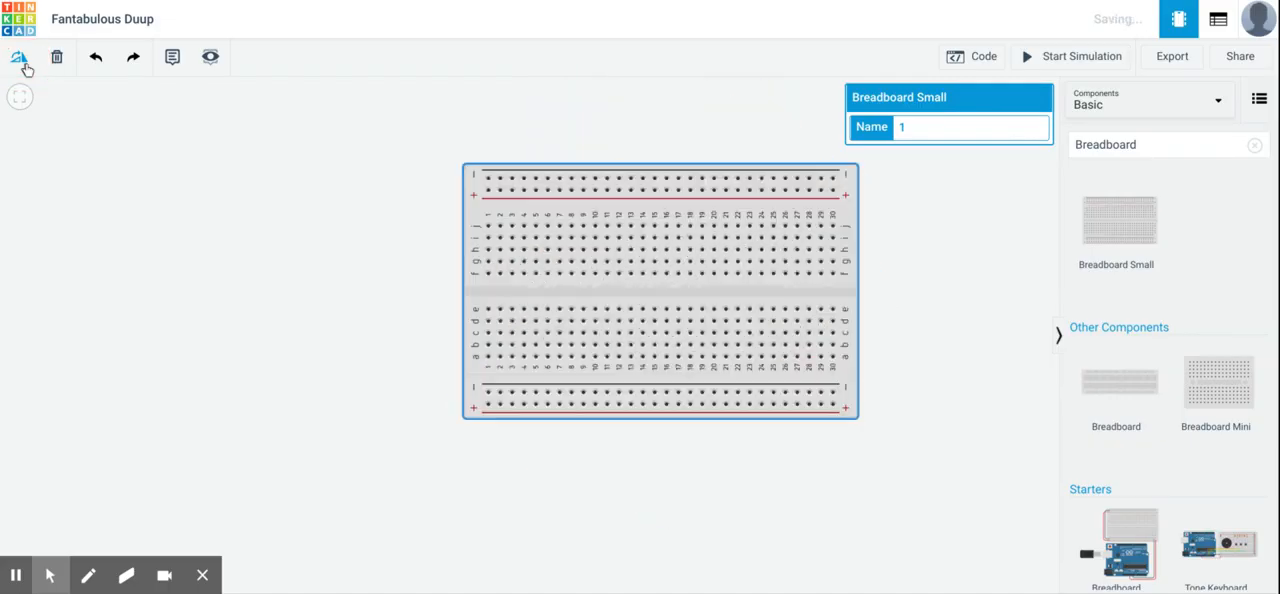
click(296, 394)
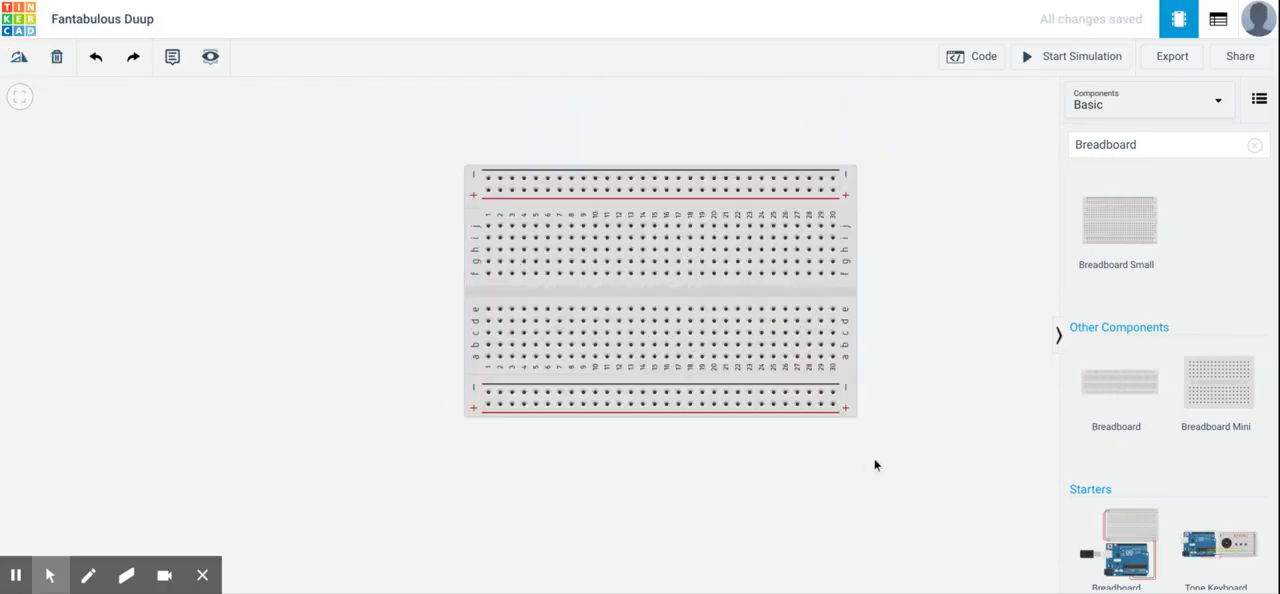
- Search the components for "Batter" and place a 1.5V Battery beside the breadboard's column 1 end
click(1117, 150)
click(1181, 153)
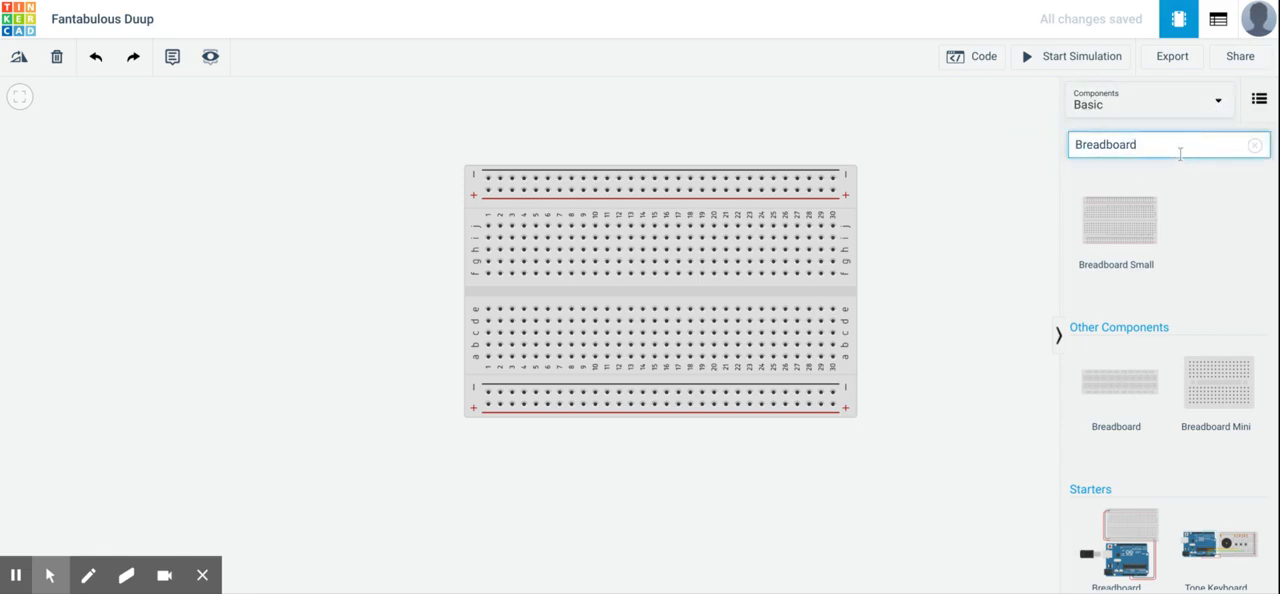
key(BackSpace)
key(BackSpace)
key(BackSpace)
key(BackSpace)
key(BackSpace)
key(BackSpace)
key(BackSpace)
key(BackSpace)
key(BackSpace)
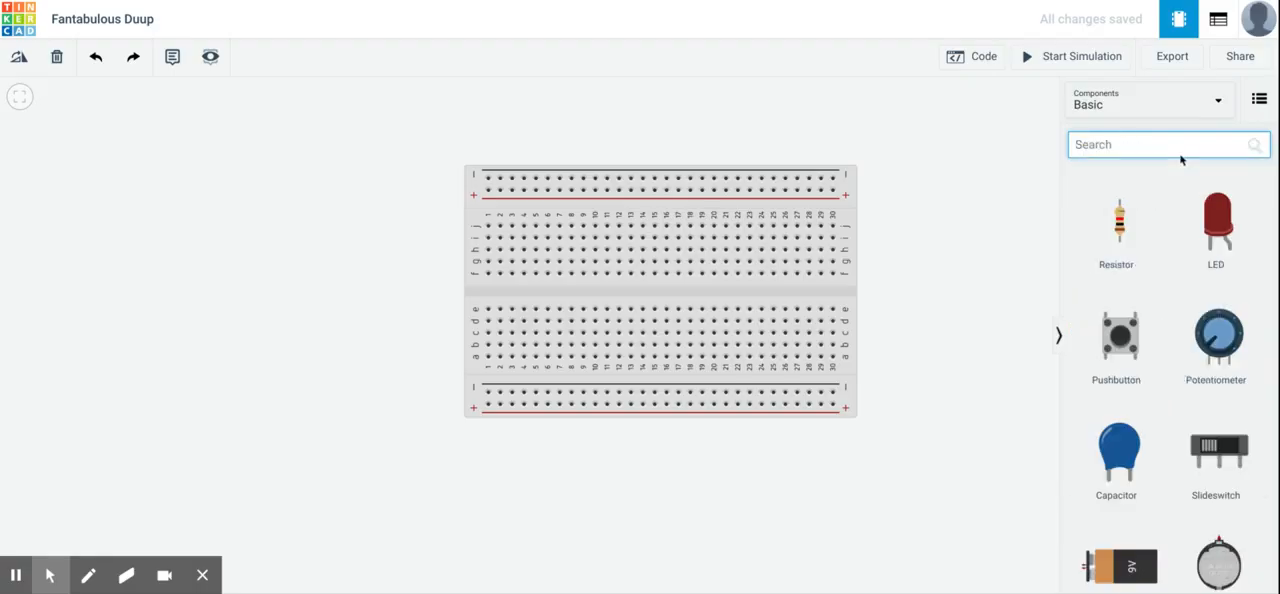
text(BH)
text(tter)
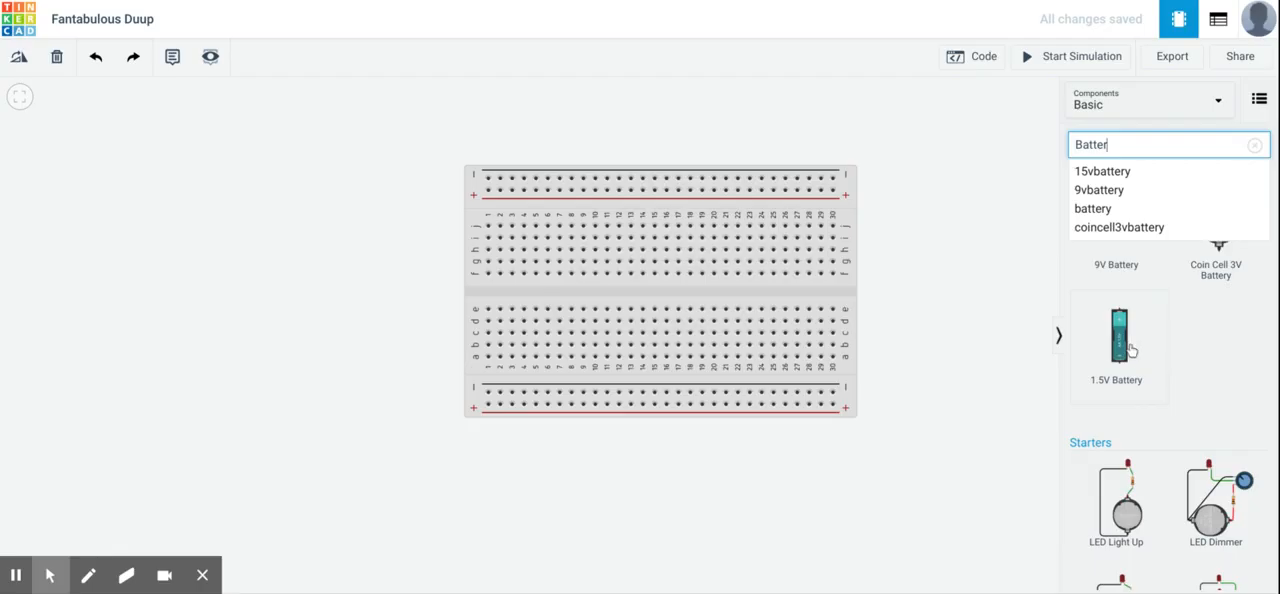
drag(1119, 352, 334, 236)
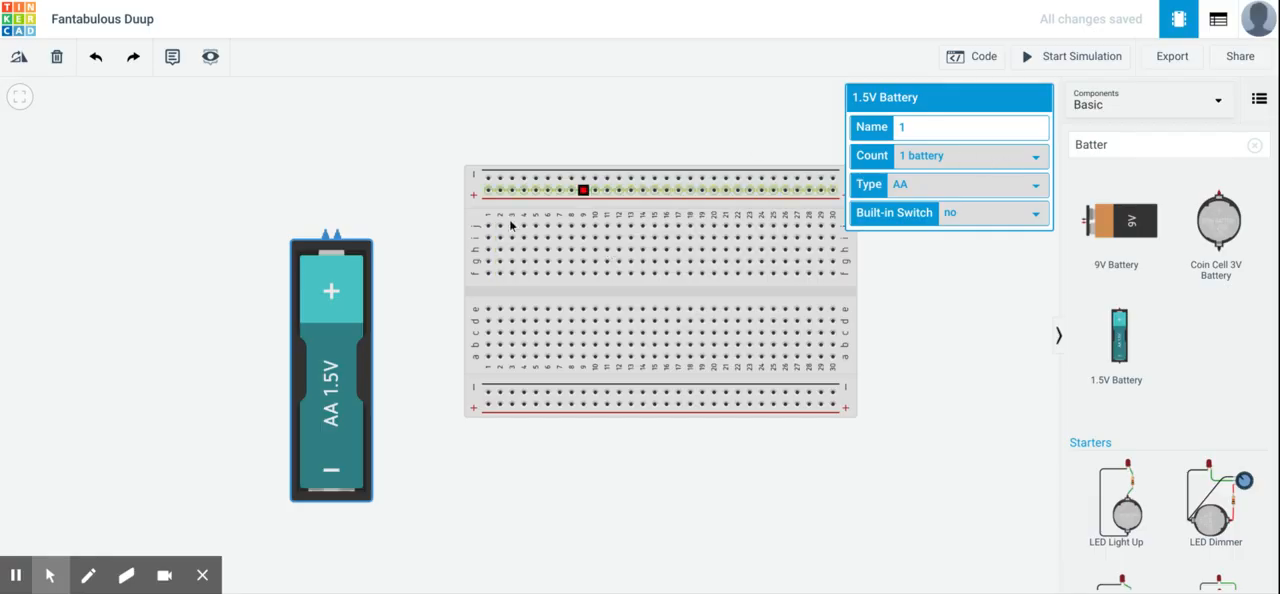
click(387, 253)
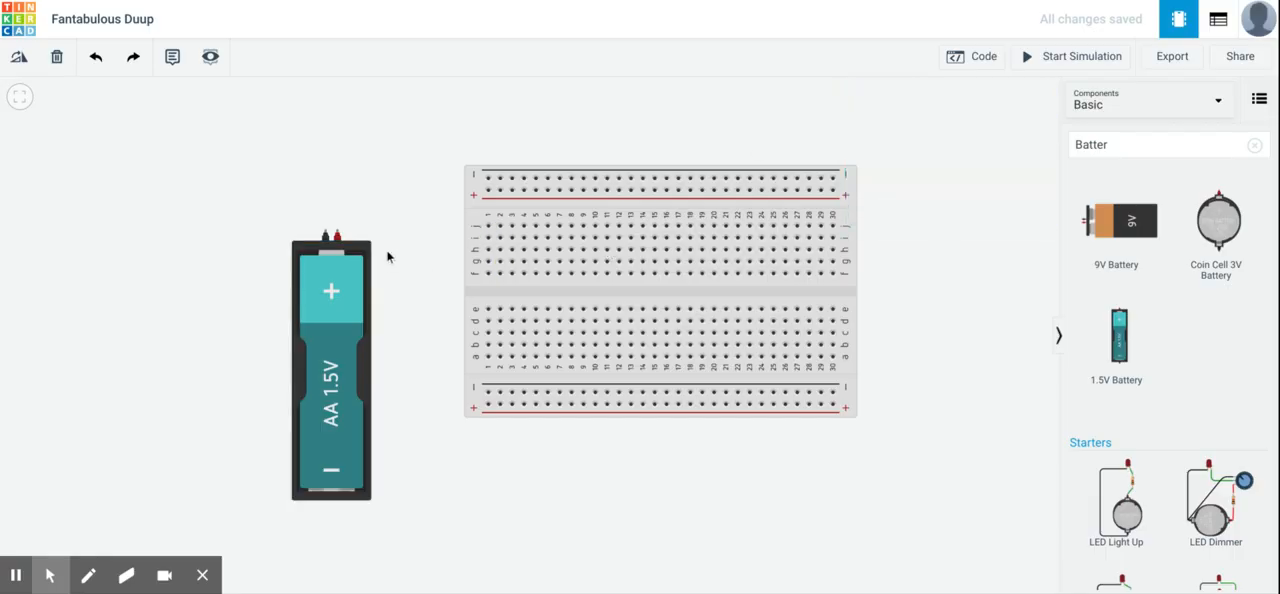
- Set the 1.5V battery's count to 2 batteries
click(360, 255)
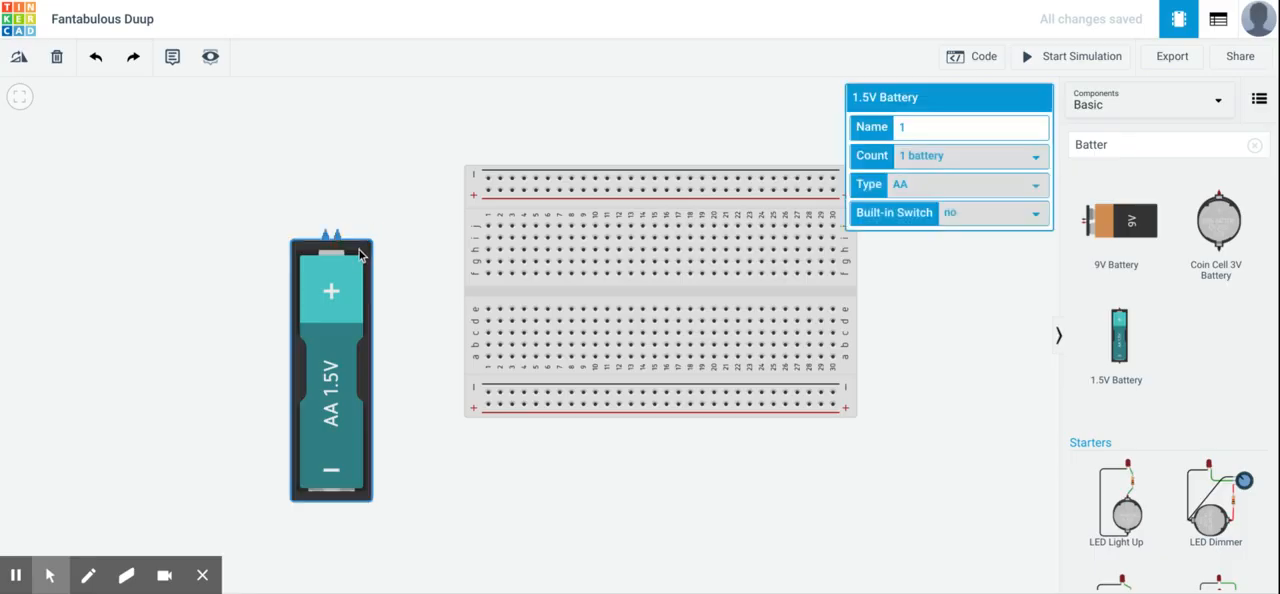
drag(947, 105, 585, 155)
click(951, 177)
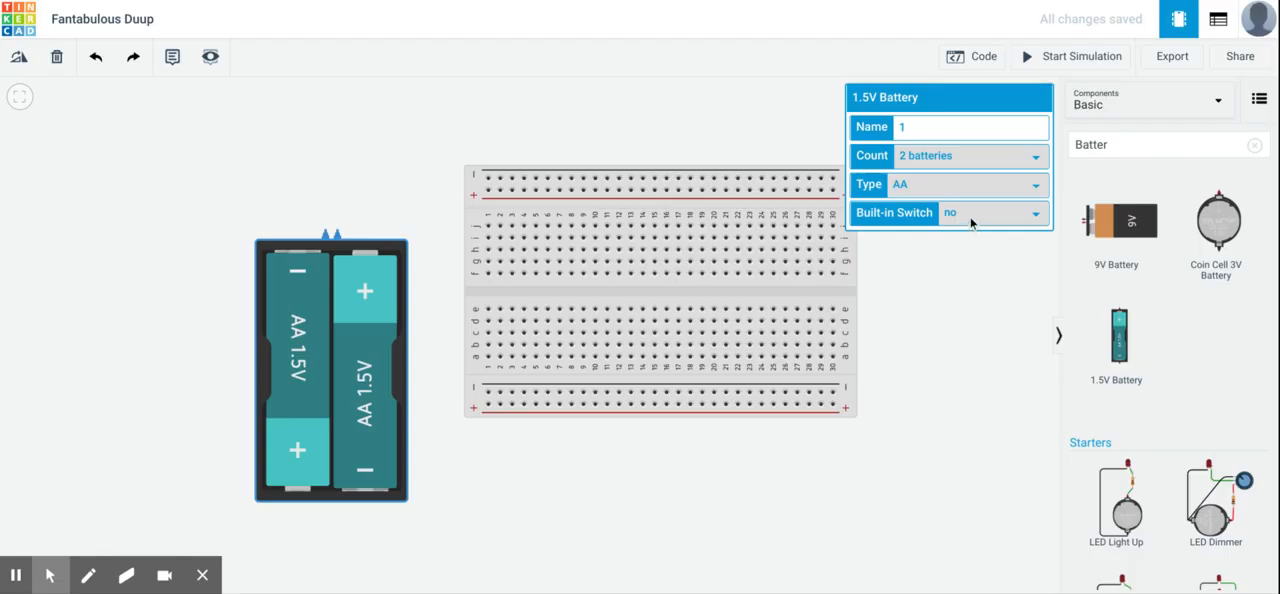
- Try the battery pack's built-in switch option as yes, and set it back to no
click(970, 224)
click(957, 270)
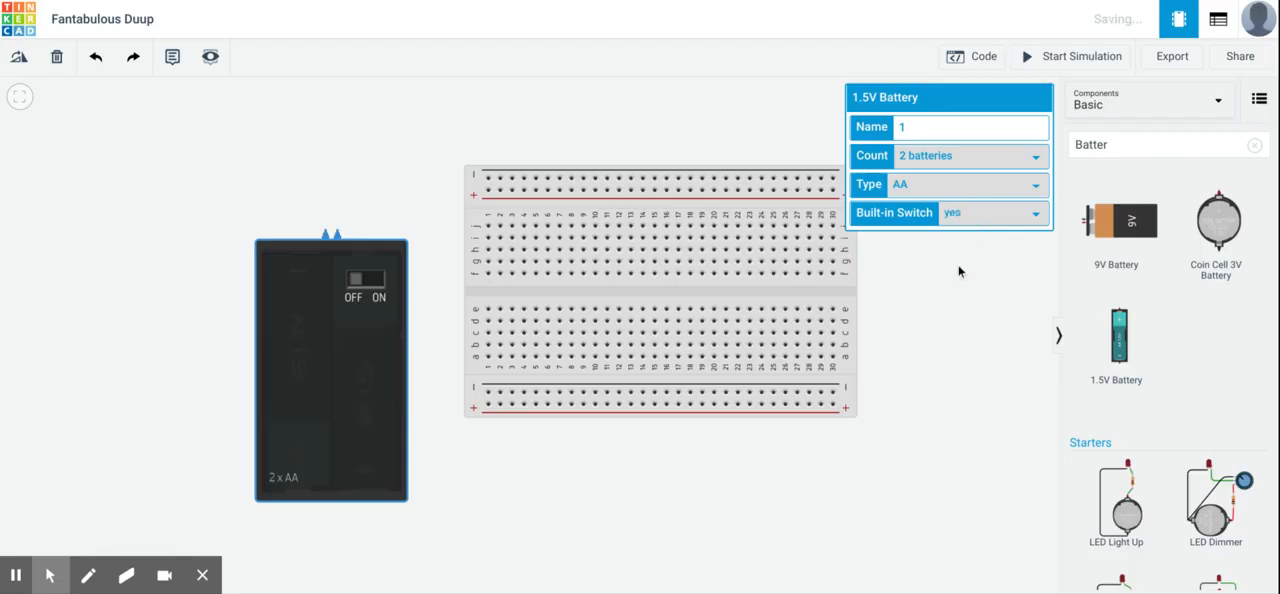
click(963, 224)
click(963, 242)
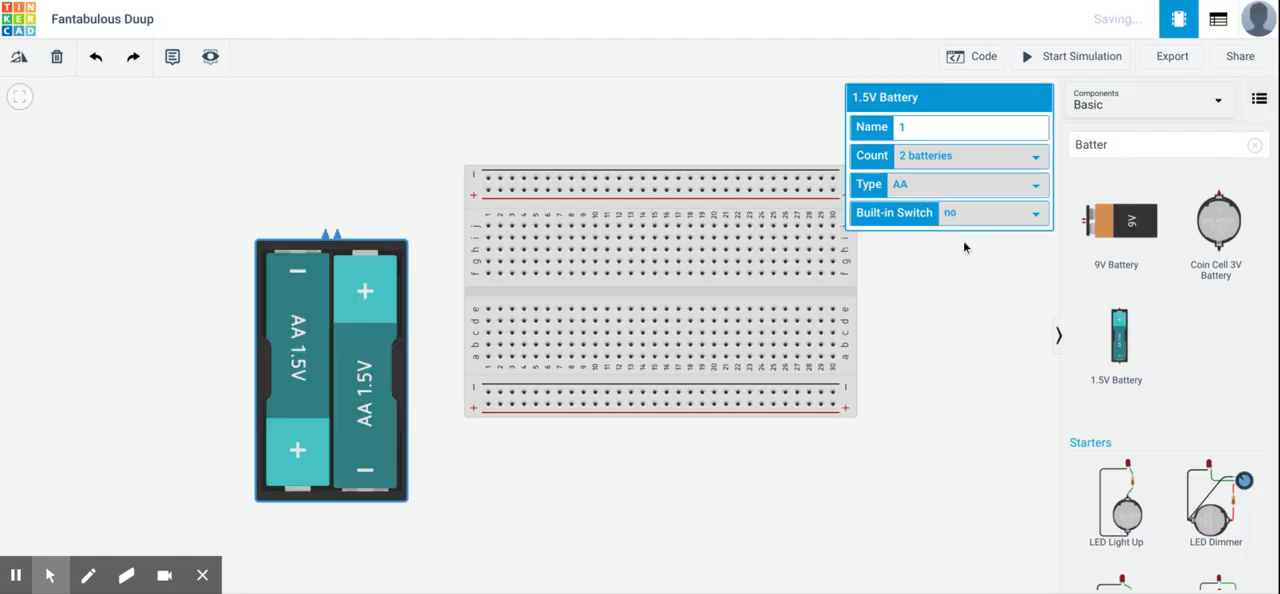
click(997, 423)
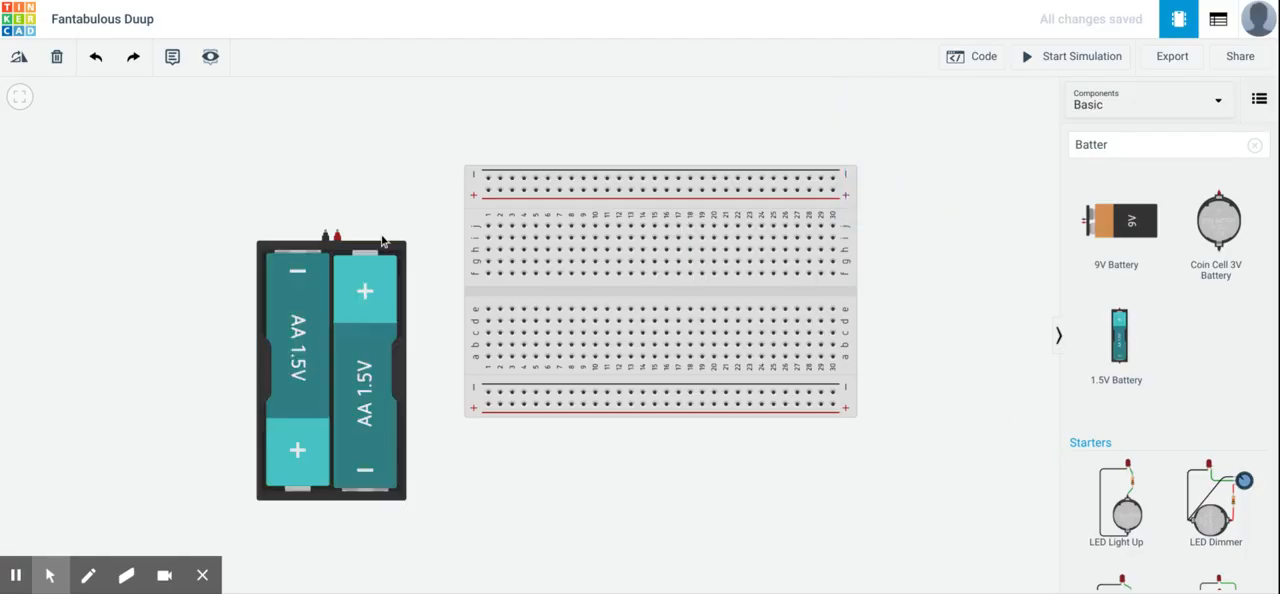
- Rotate the battery pack 90° clockwise so its terminals face the breadboard, and move it down level with the breadboard's lower rails
click(372, 248)
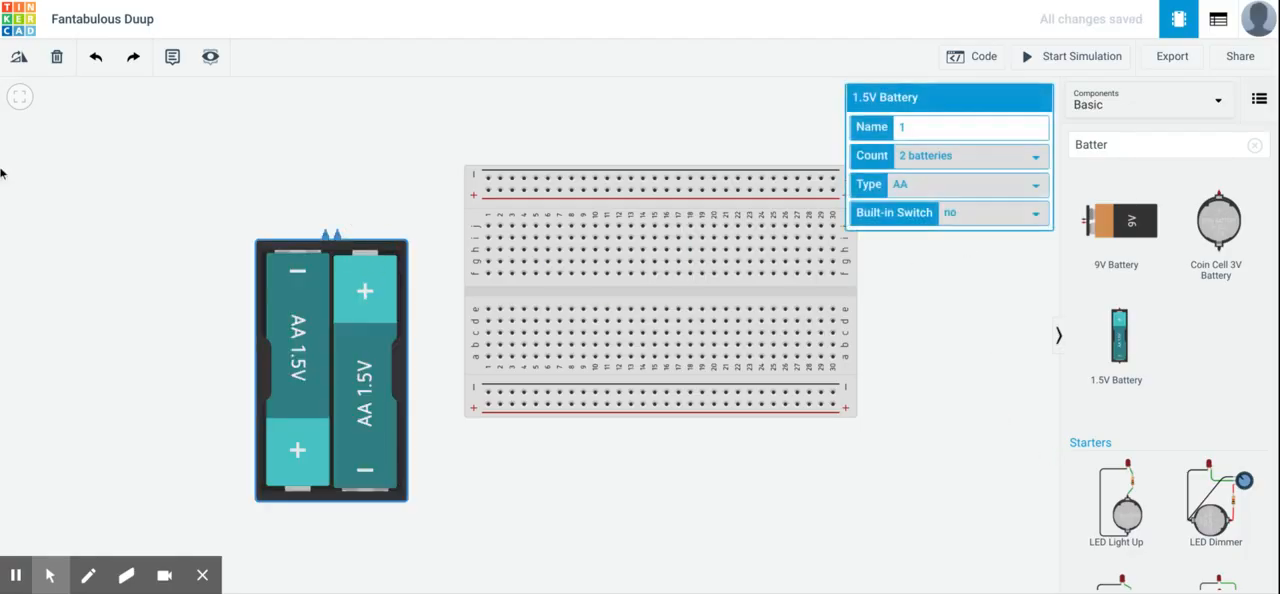
click(25, 60)
click(25, 60)
click(25, 60)
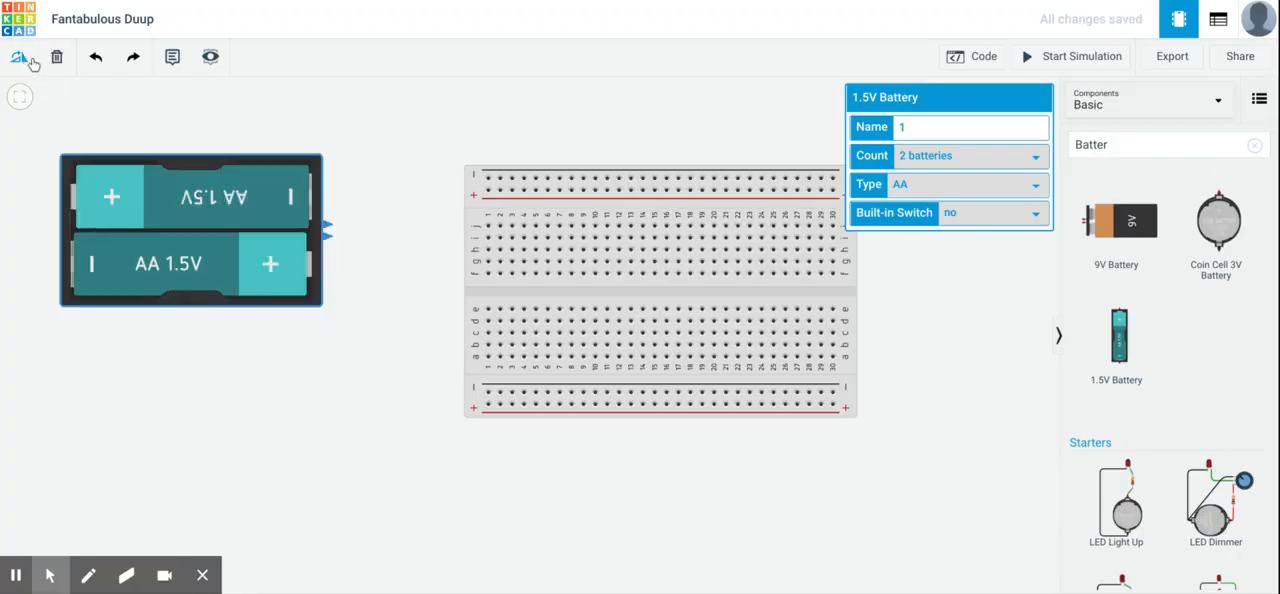
drag(329, 333, 348, 363)
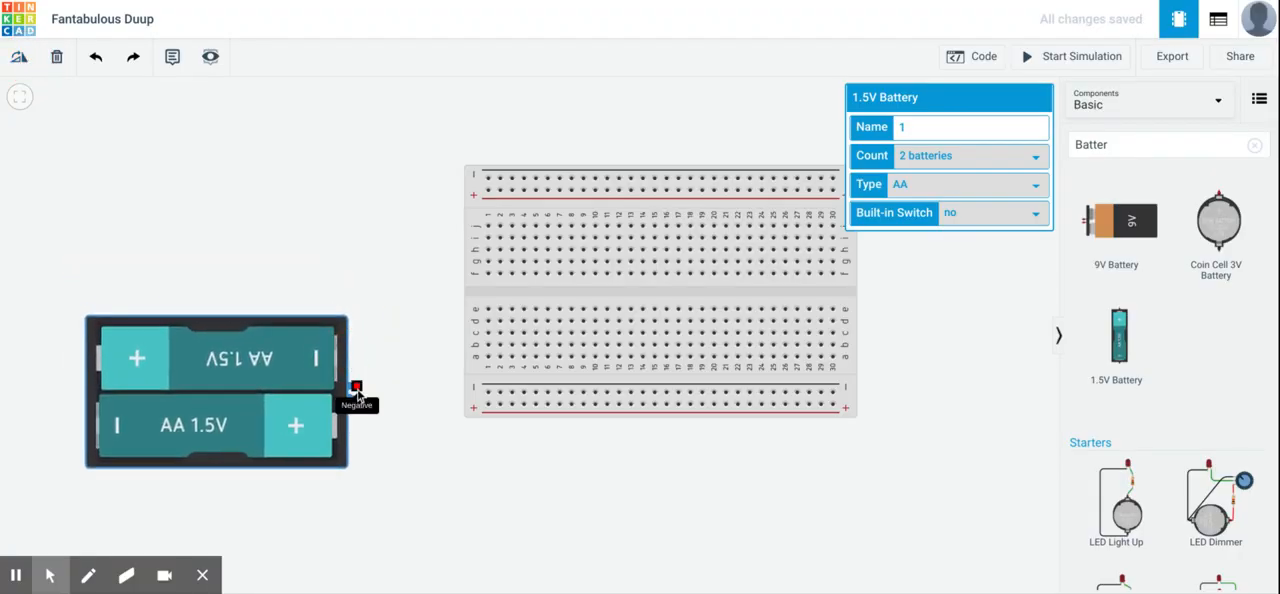
- Wire the battery's negative terminal to the first hole of the breadboard's lower negative rail and color the wire black
click(356, 388)
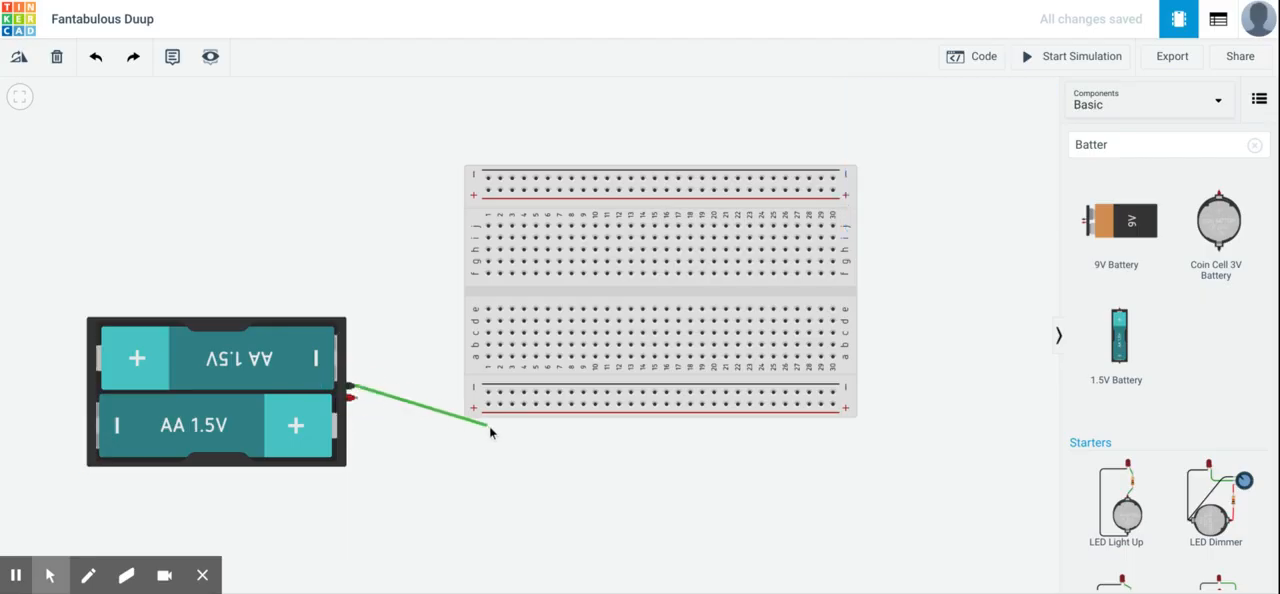
click(488, 393)
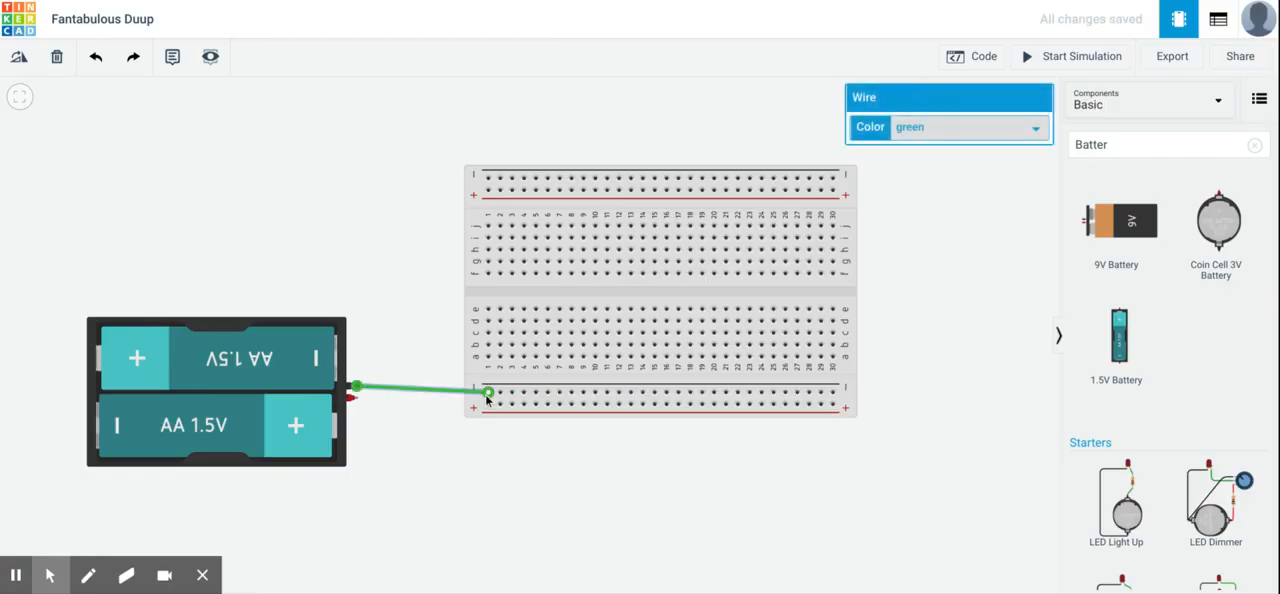
click(972, 127)
click(966, 139)
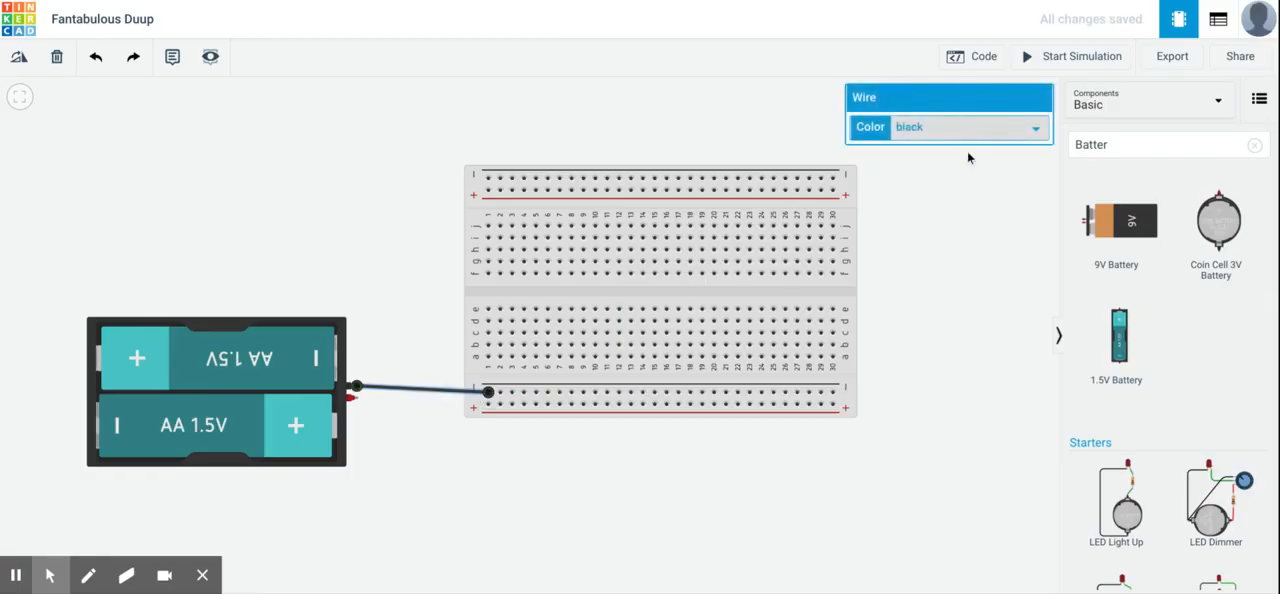
- Wire the battery's positive terminal to the breadboard's lower positive rail near column 6 and color the wire red
click(356, 398)
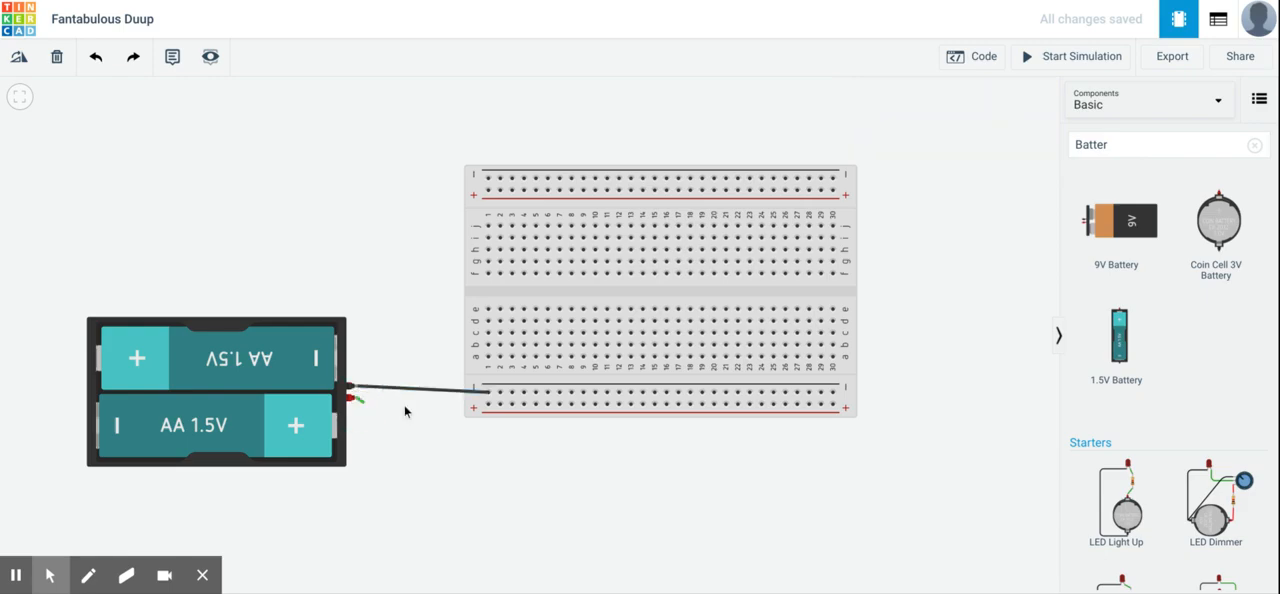
click(548, 404)
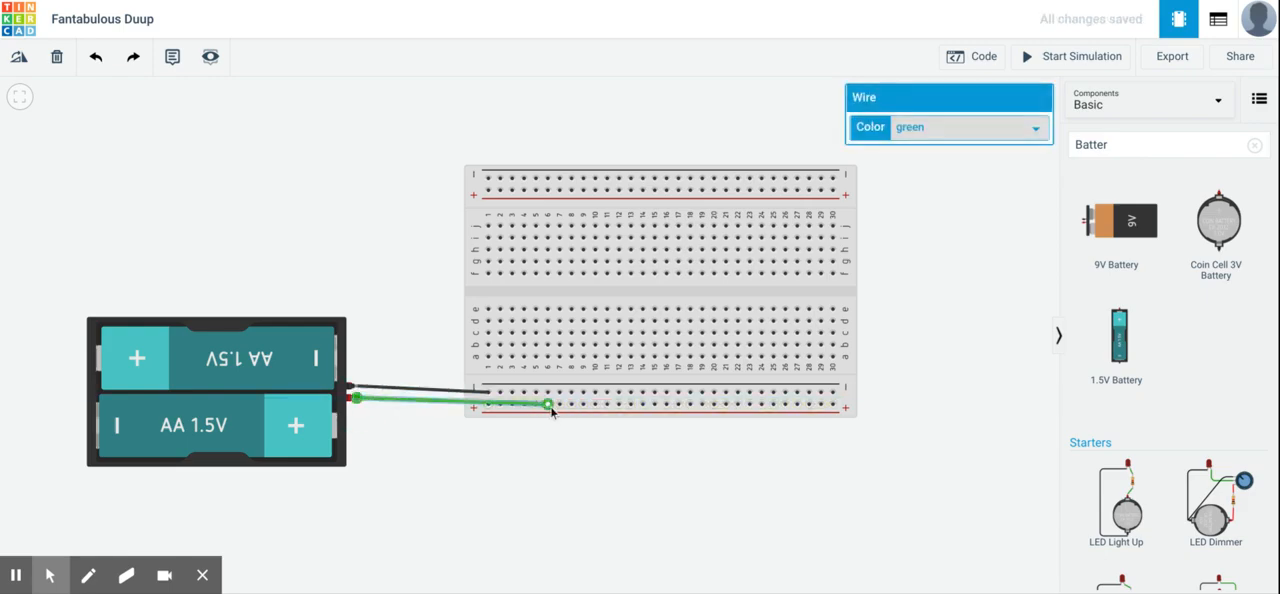
click(992, 127)
click(983, 149)
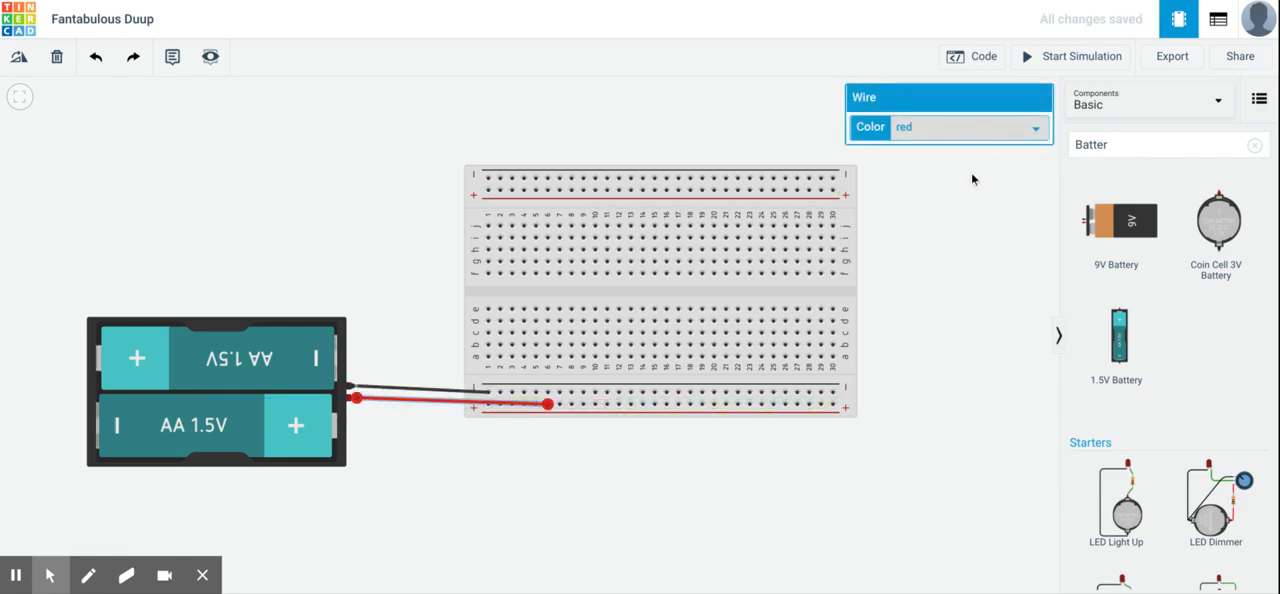
click(932, 293)
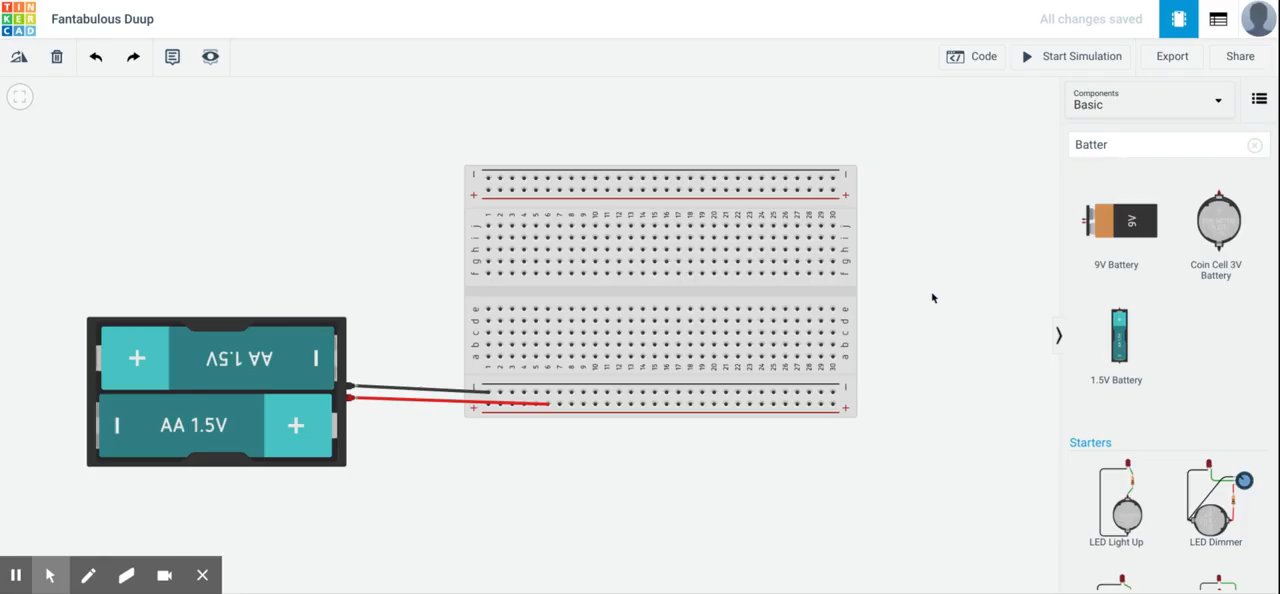
- Draw a trial green wire between column 15 and column 19 in the breadboard's upper half, and delete it
click(655, 262)
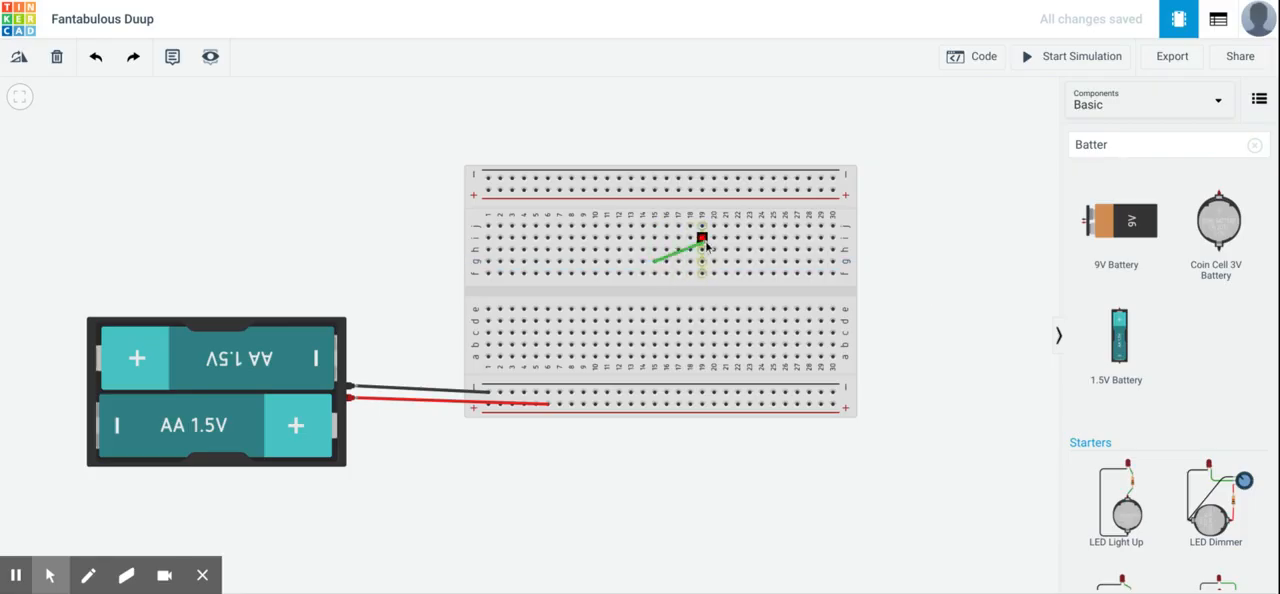
click(703, 240)
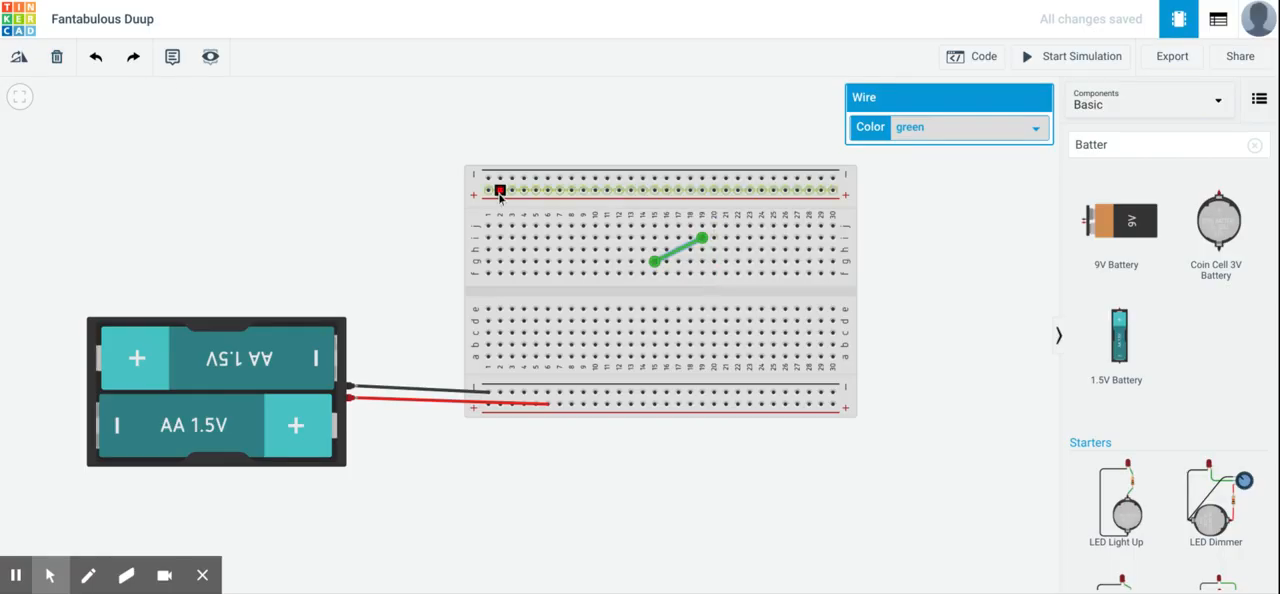
click(56, 58)
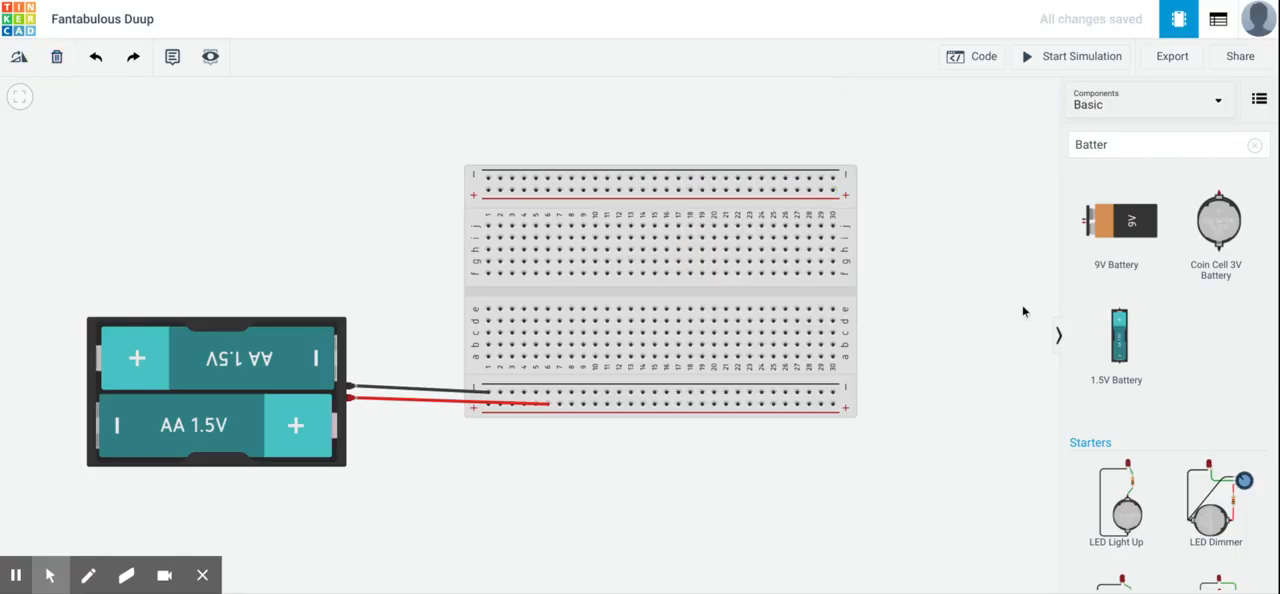
- Search the components for LED and place a red LED beside the breadboard's upper corner, on the side away from the battery
click(1109, 148)
drag(1151, 143, 1068, 150)
text(LED)
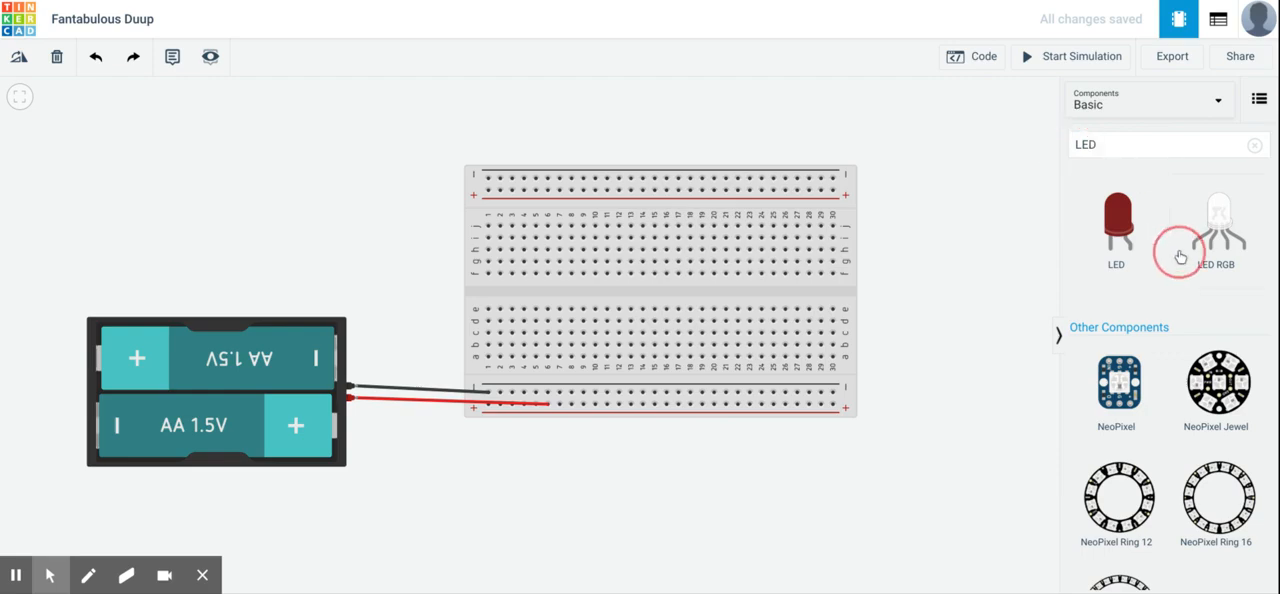
drag(1116, 228, 937, 186)
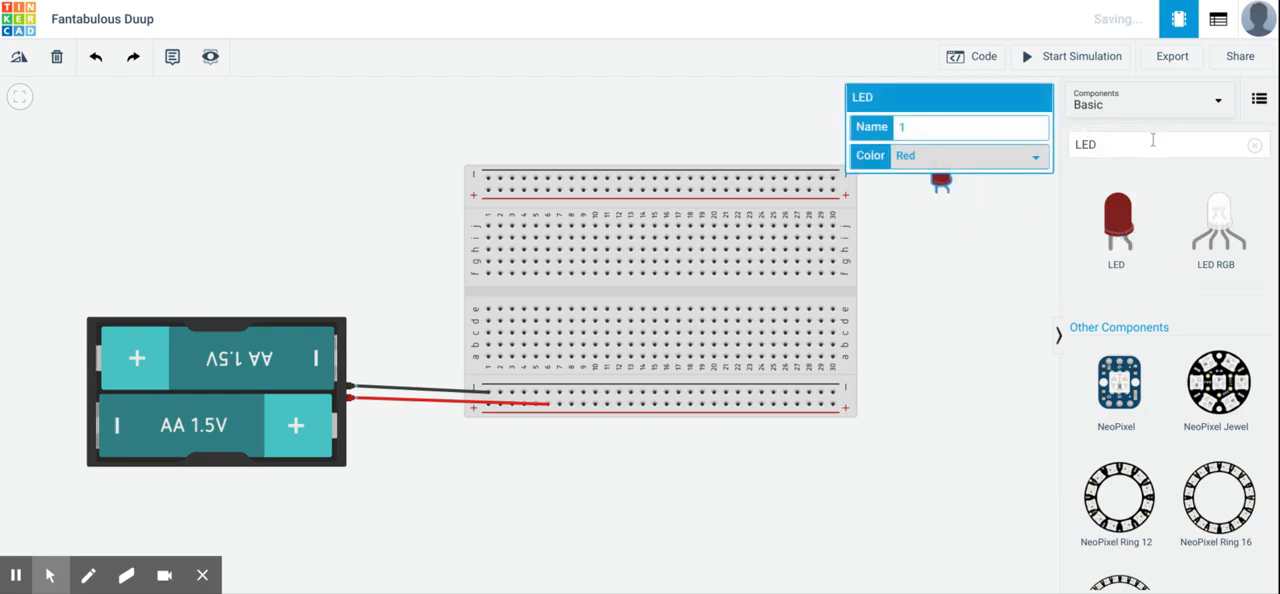
drag(1152, 140, 1060, 138)
key(r)
key(e)
key(s)
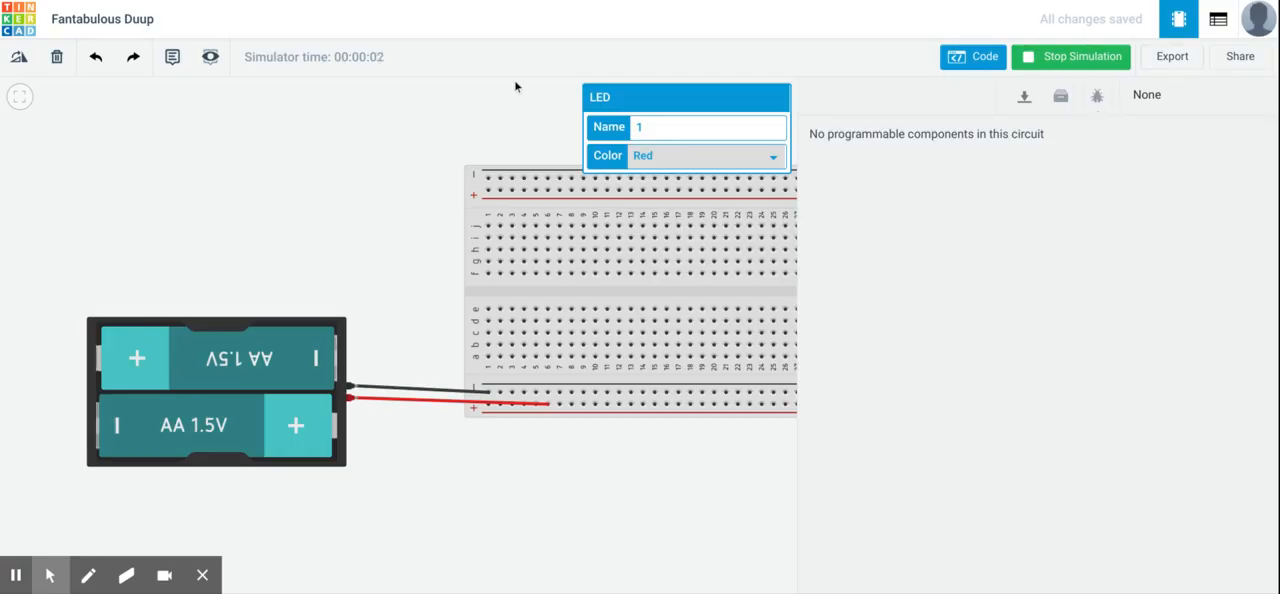
click(476, 121)
click(1044, 70)
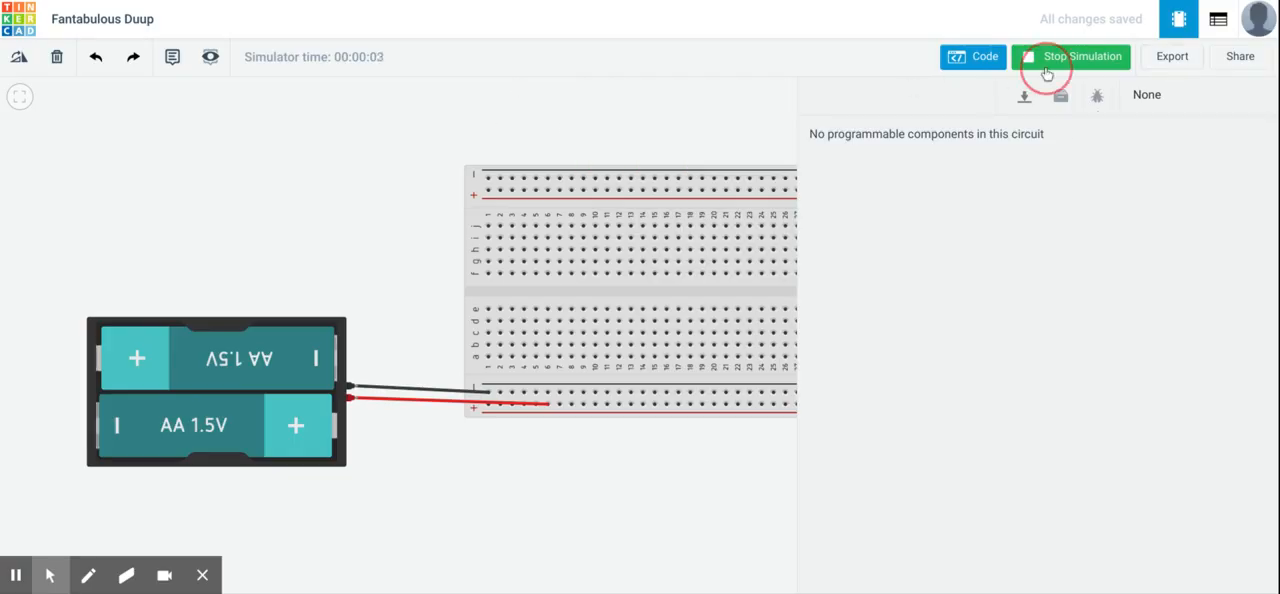
click(983, 75)
- Search the components for resistor and place one beside the breadboard, on the side away from the battery pack
click(1146, 149)
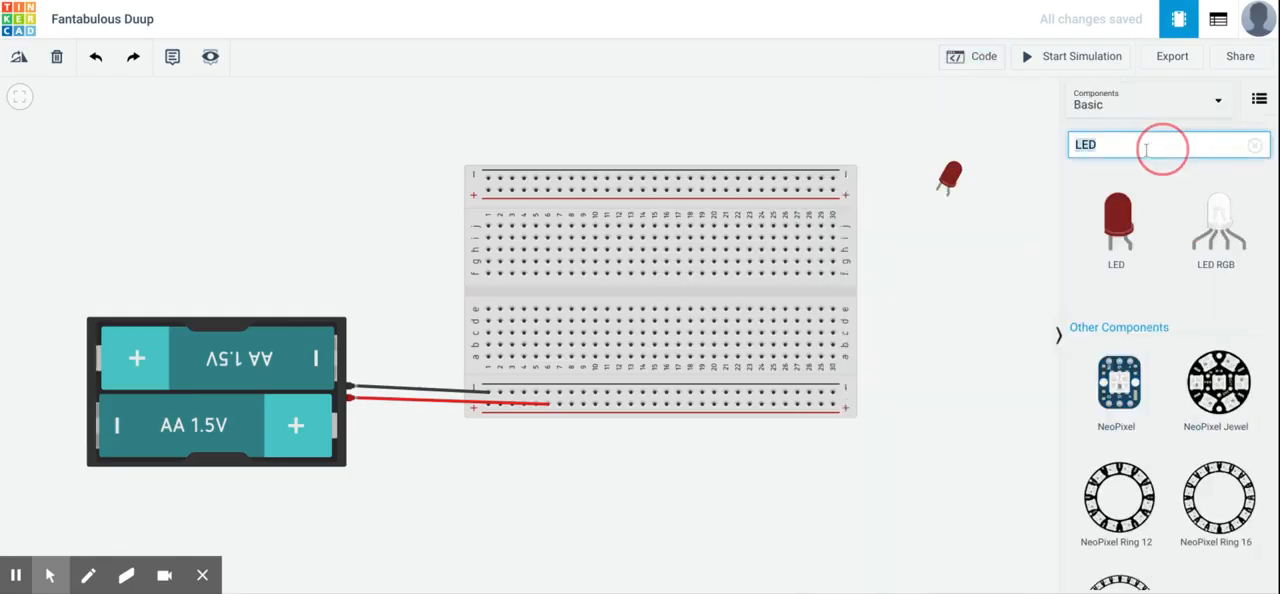
text(resis)
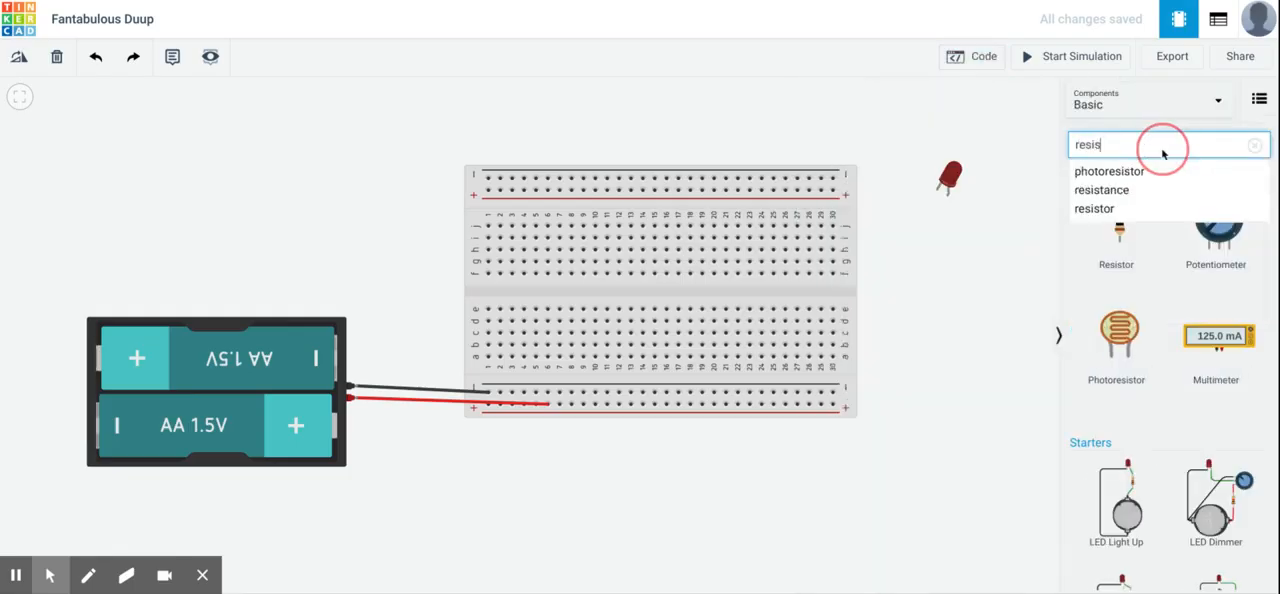
text(tor)
click(1075, 190)
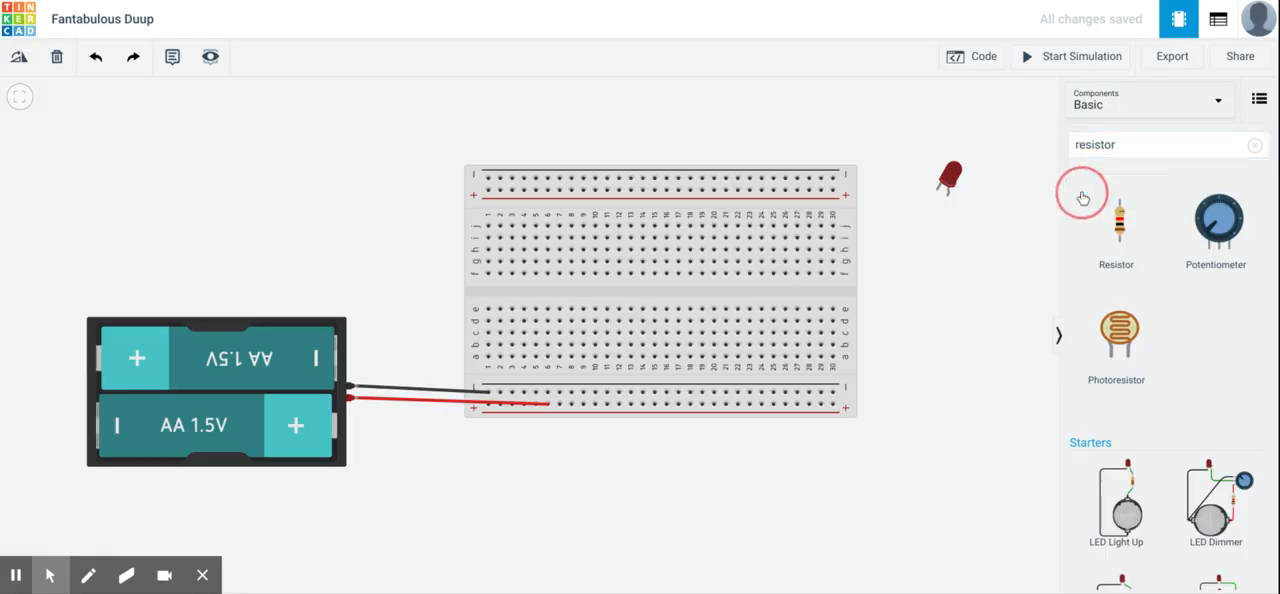
drag(1045, 237, 986, 242)
- Move the LED to the empty area above the battery pack and rotate it upright with its legs pointing down
click(952, 183)
drag(956, 188, 400, 136)
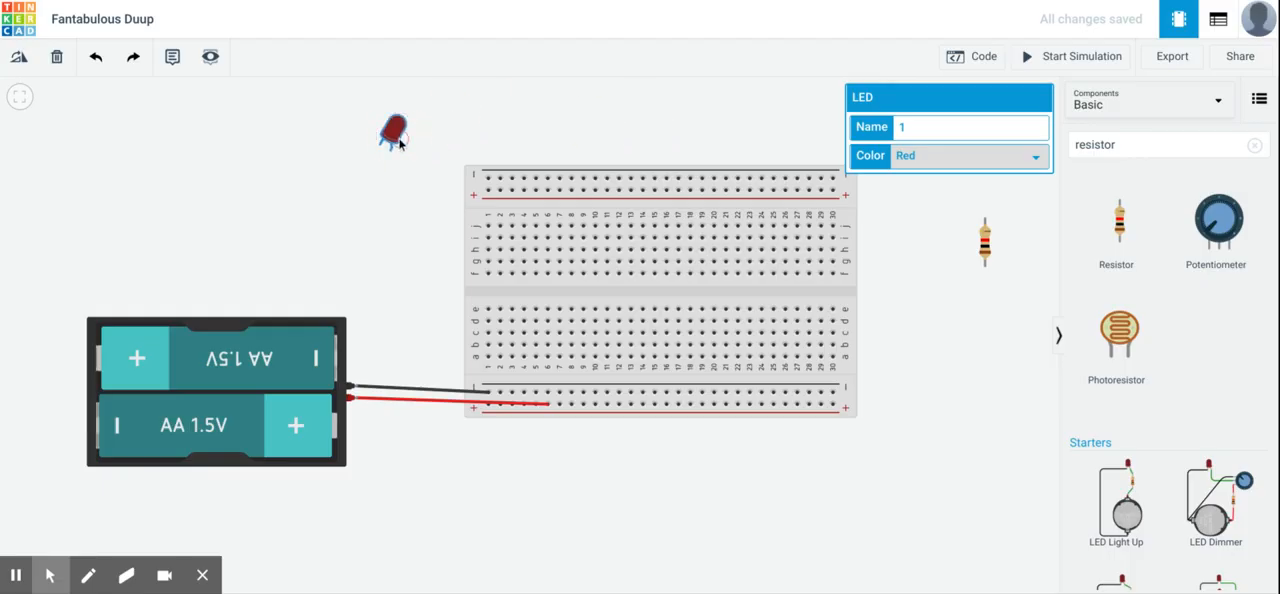
click(22, 58)
click(22, 58)
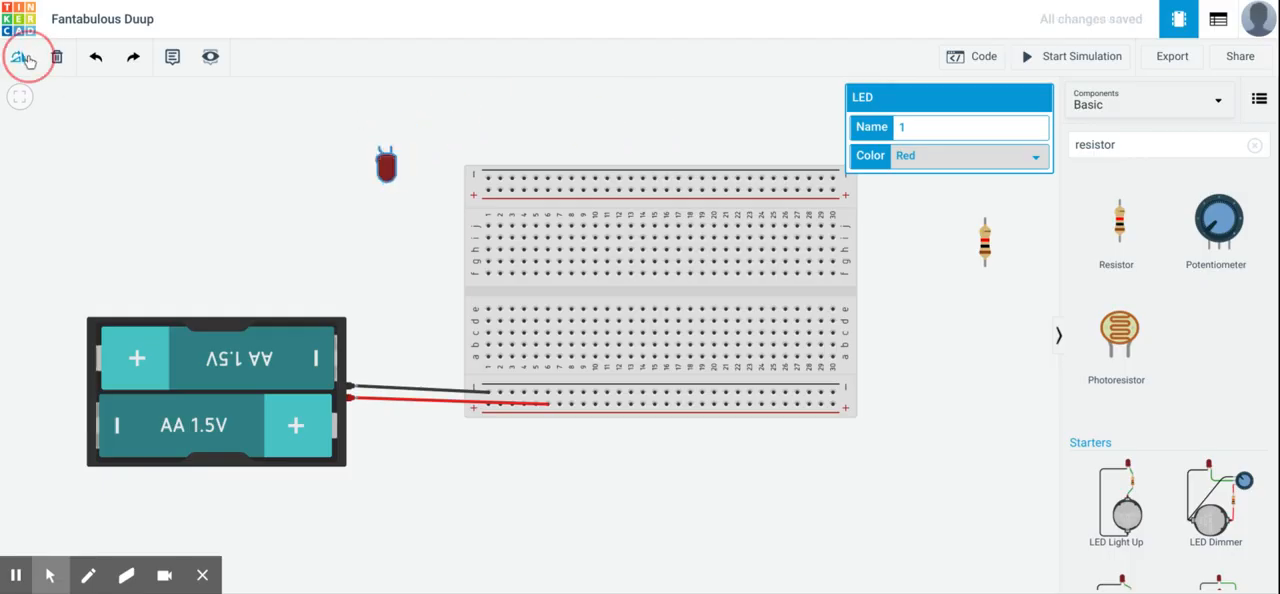
click(22, 58)
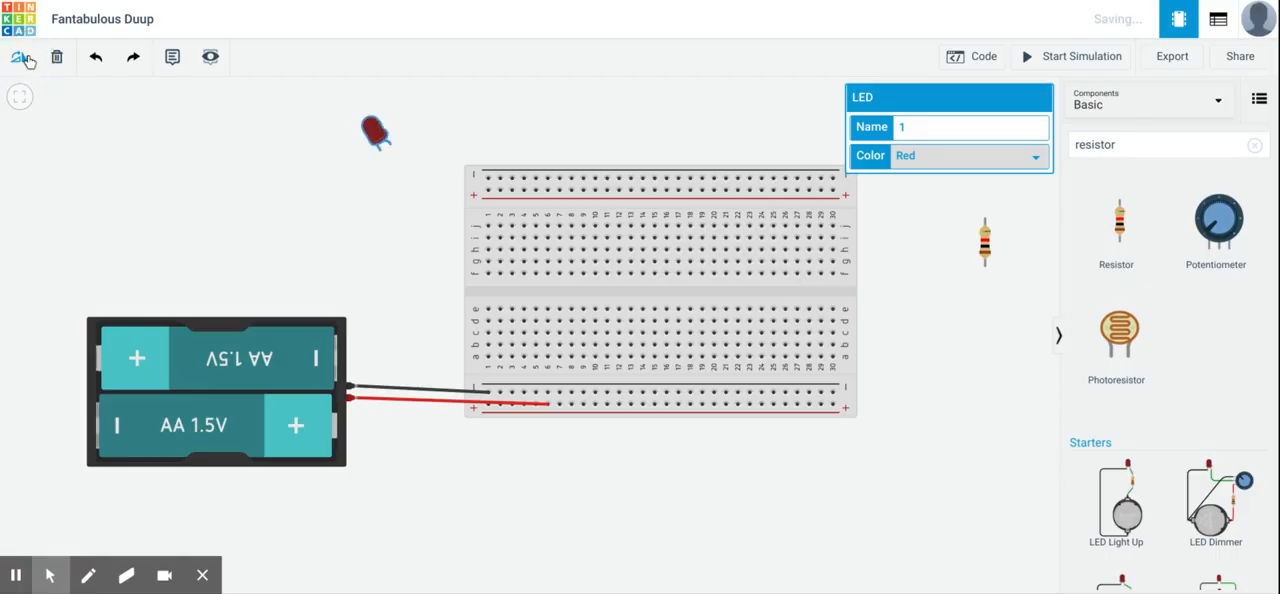
click(22, 58)
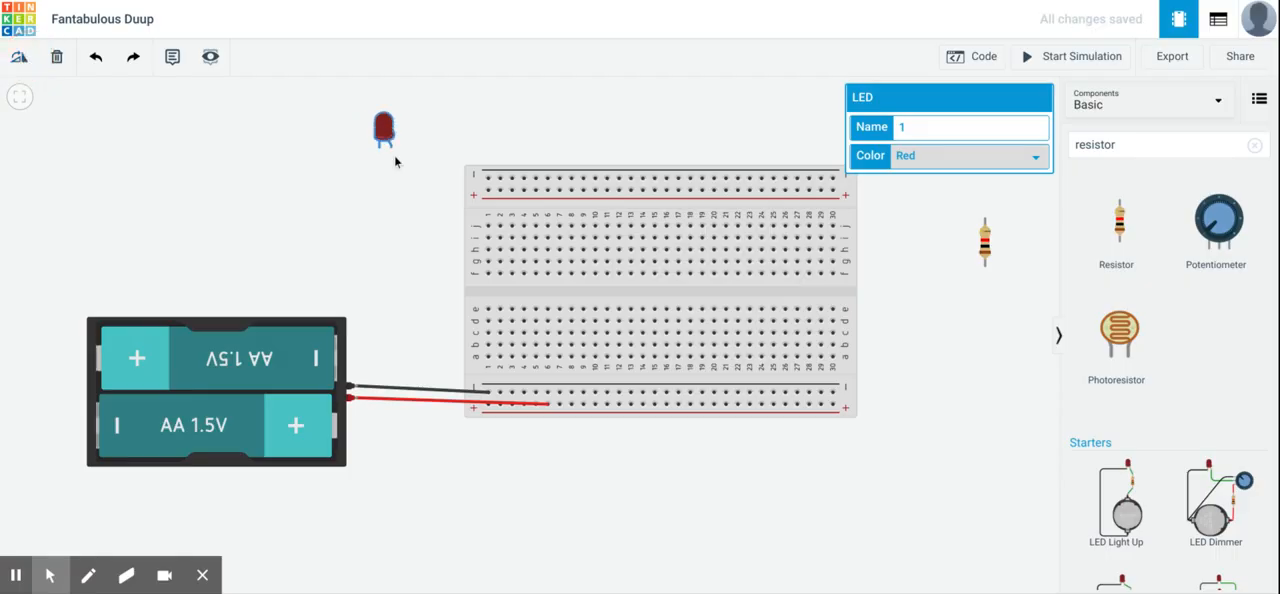
- Plug the LED's legs into columns 5 and 6 of row d on the breadboard and color the LED green
drag(384, 128, 539, 300)
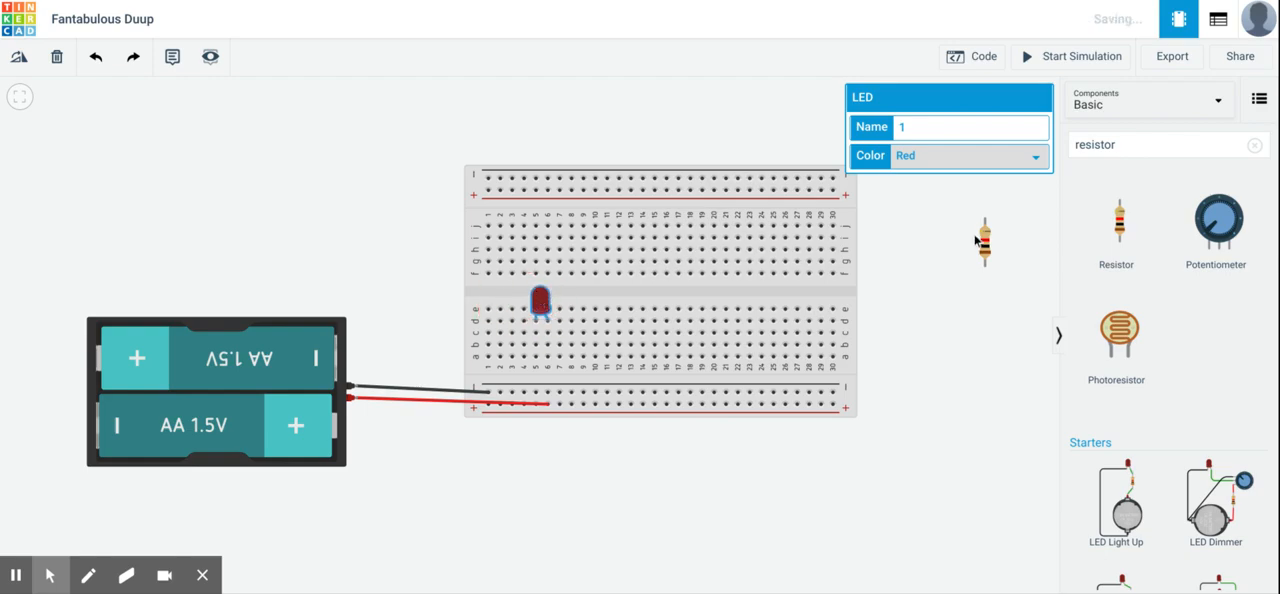
click(935, 178)
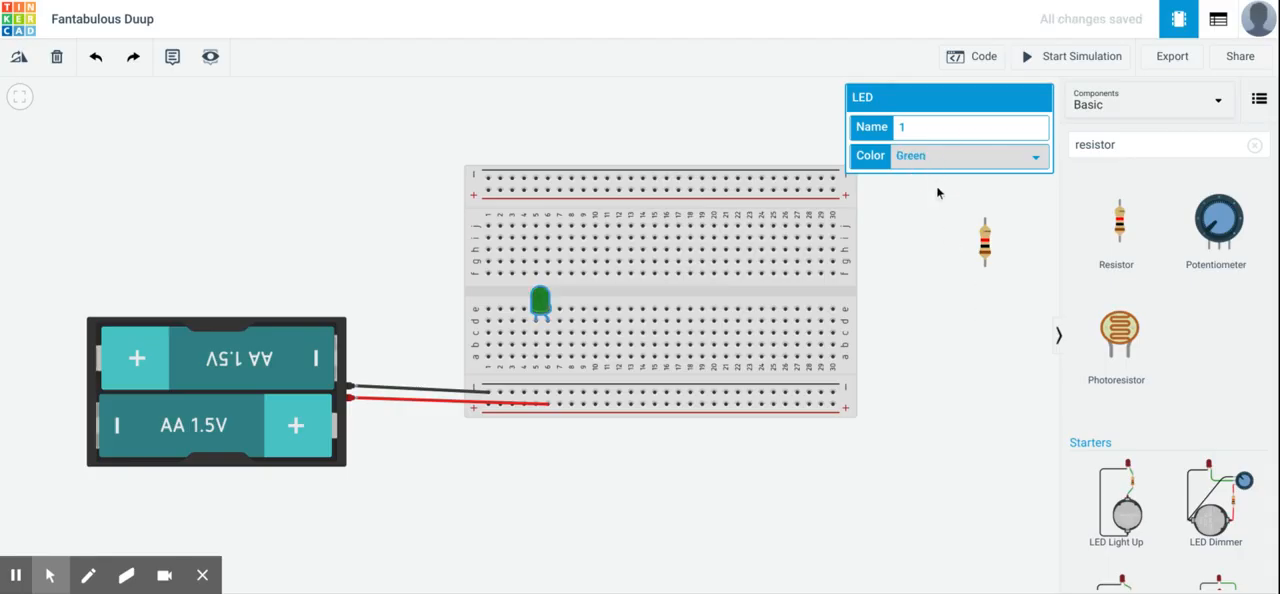
click(939, 205)
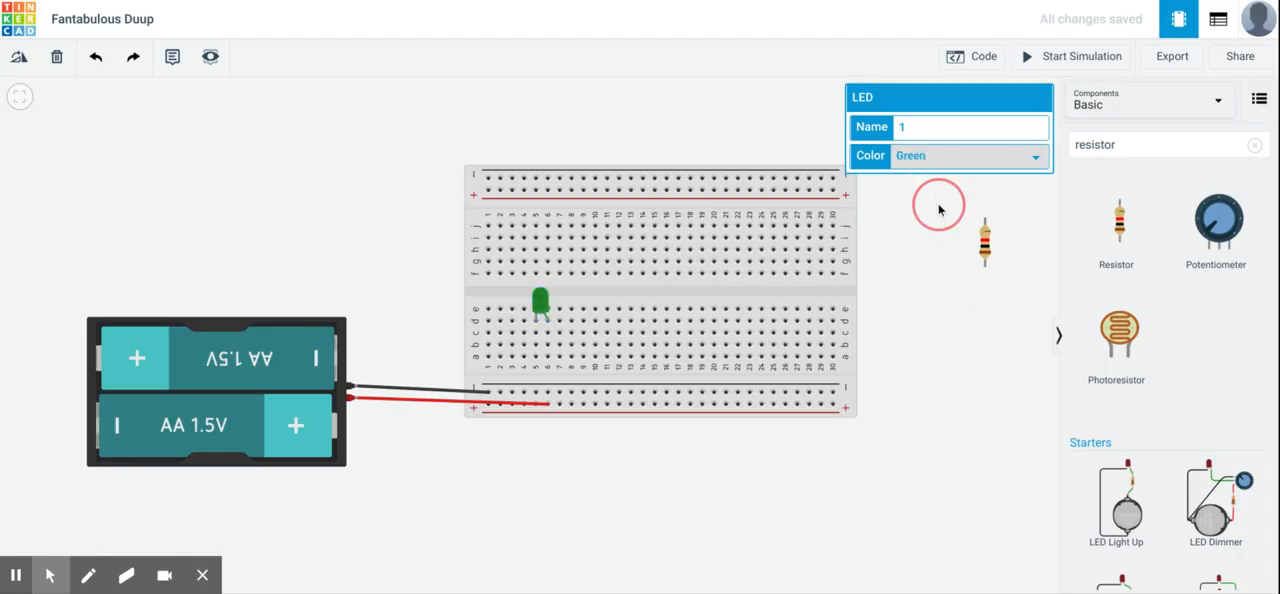
- Set the resistor to 220 Ω and plug it in from column 6, row b, to the breadboard's lower negative rail
click(987, 256)
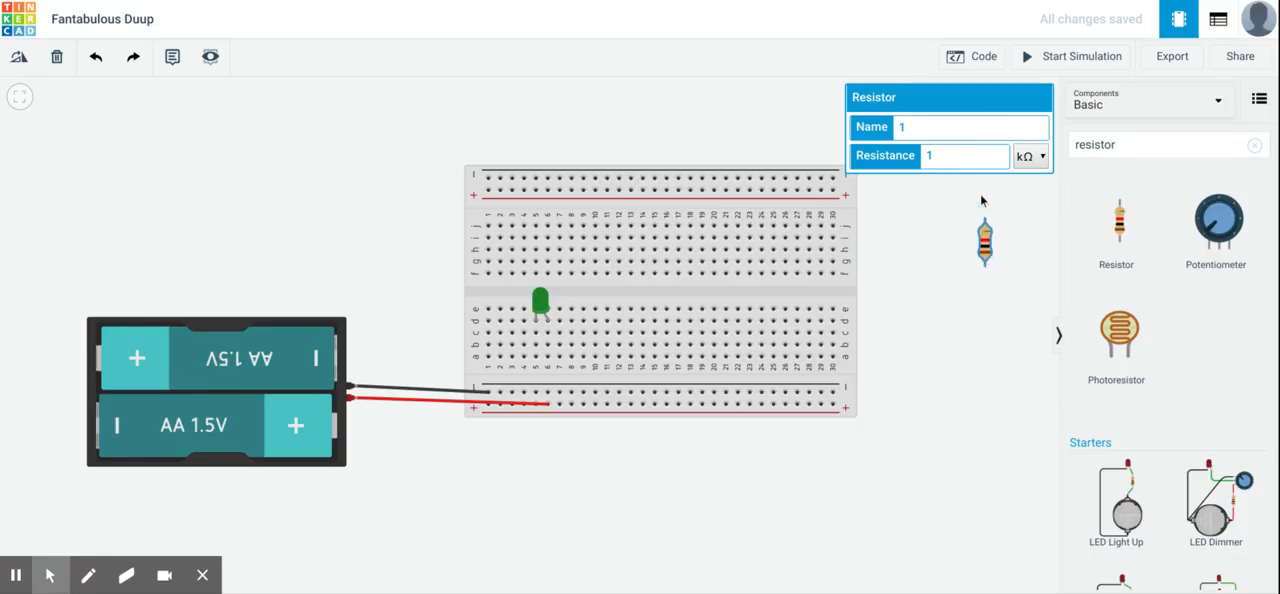
key(BackSpace)
text(220)
click(1031, 290)
drag(987, 259, 919, 270)
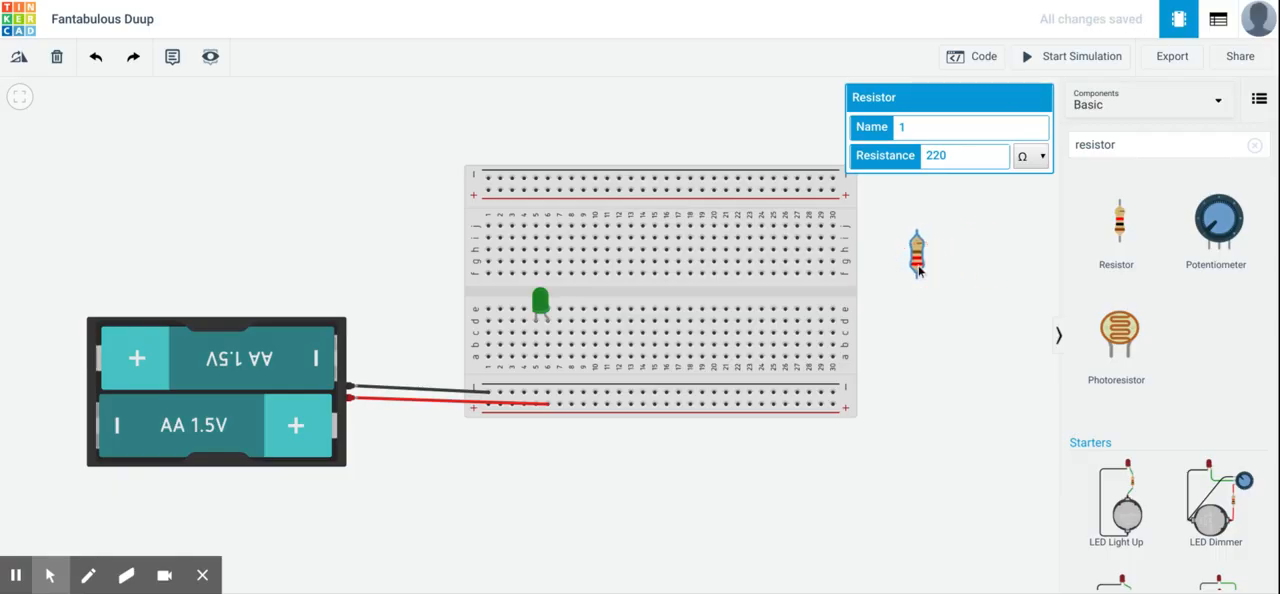
click(994, 252)
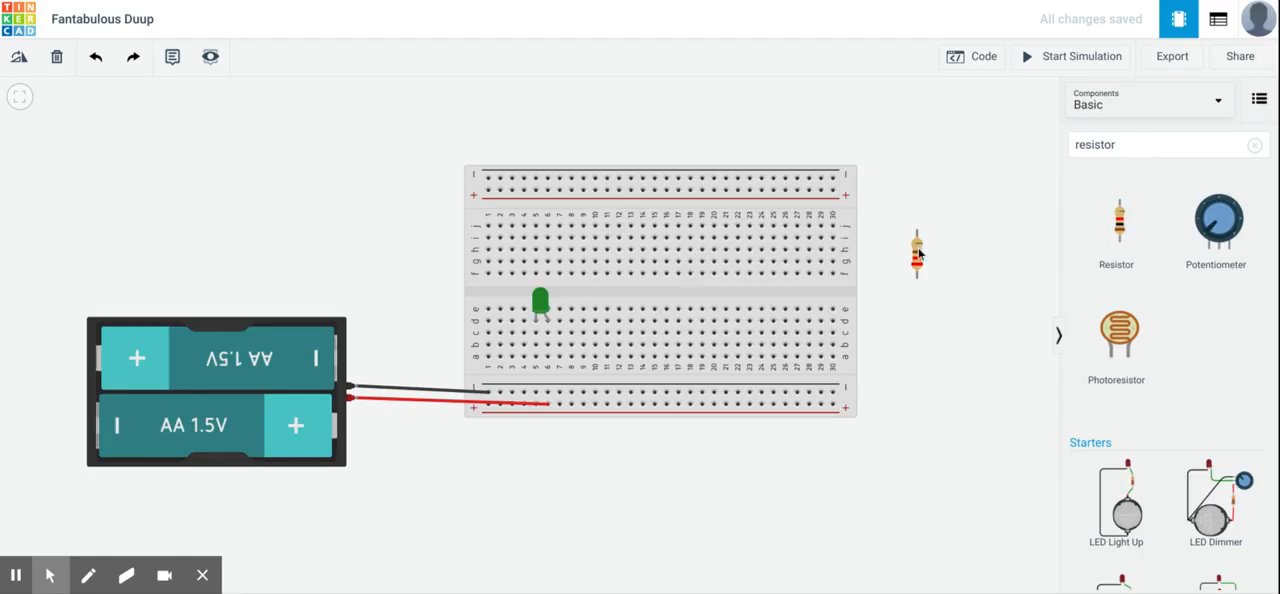
drag(918, 255, 555, 373)
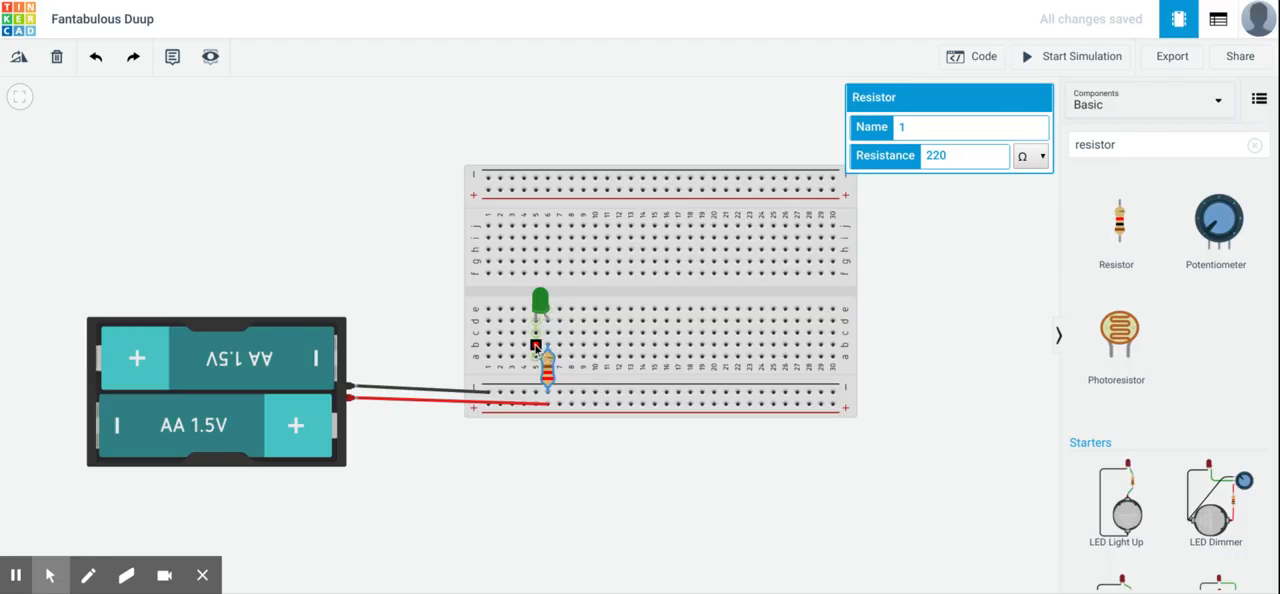
- Wire column 5, row c, to the lower positive rail near column 3 in red, and test the circuit in a short simulation
click(535, 334)
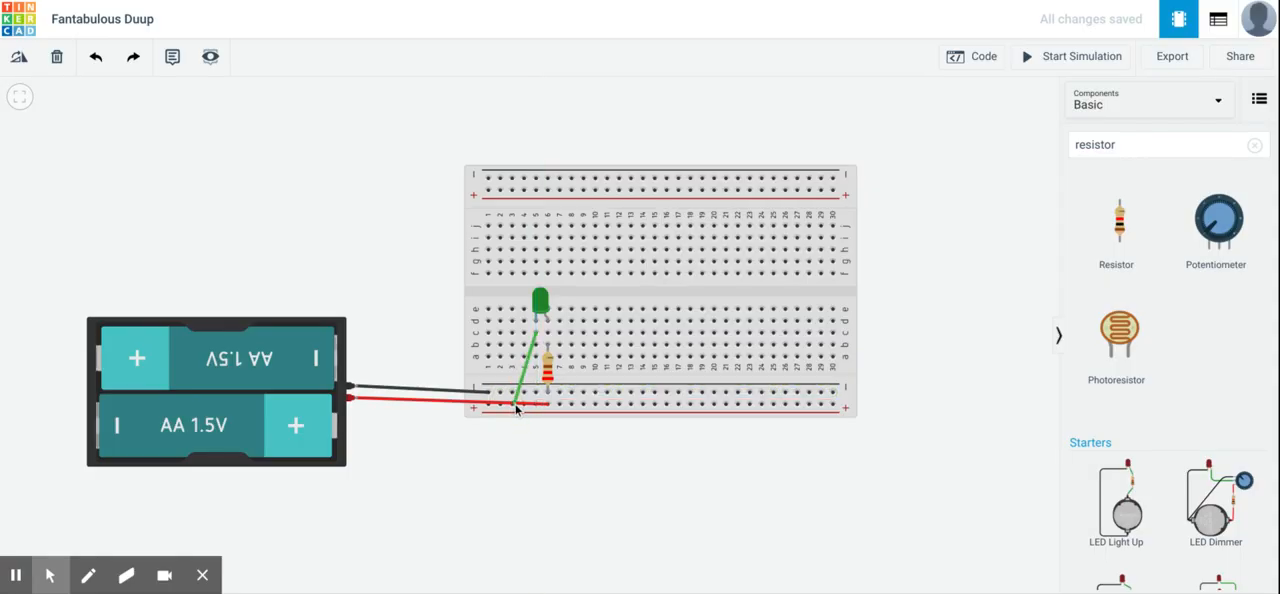
click(514, 404)
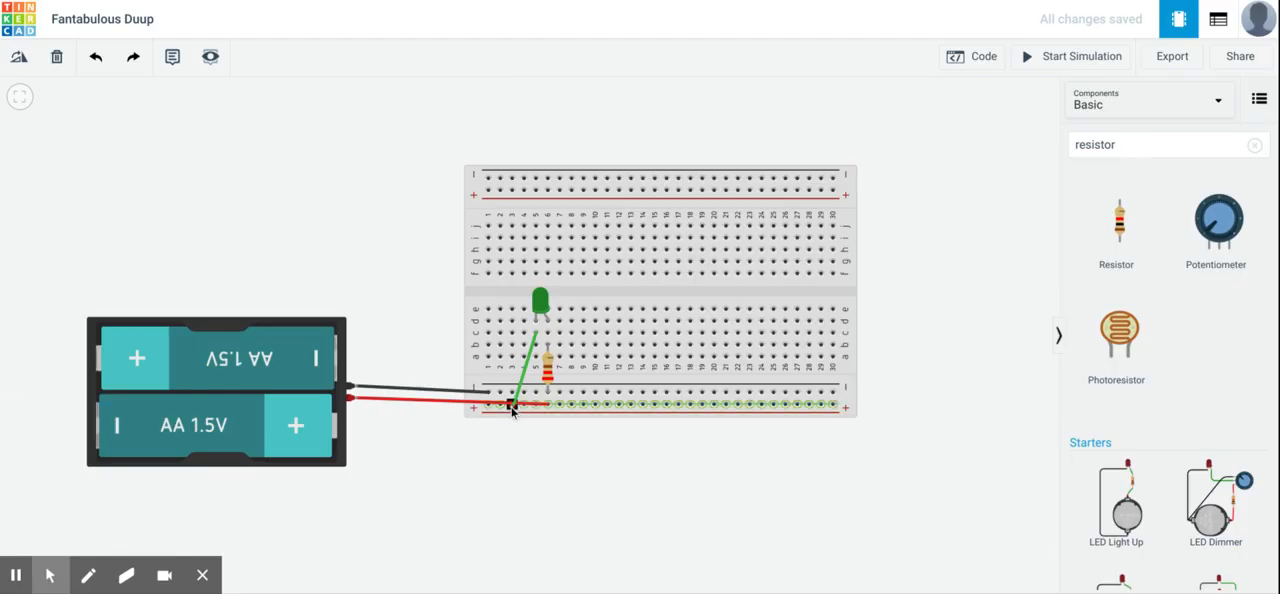
click(911, 128)
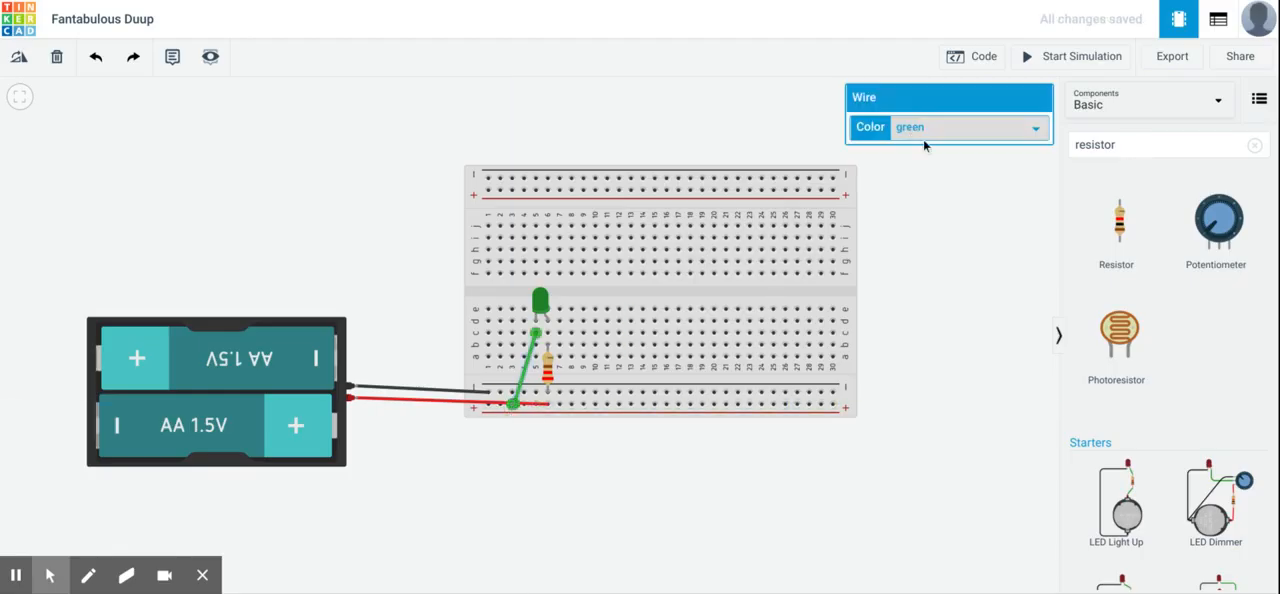
click(924, 141)
click(985, 255)
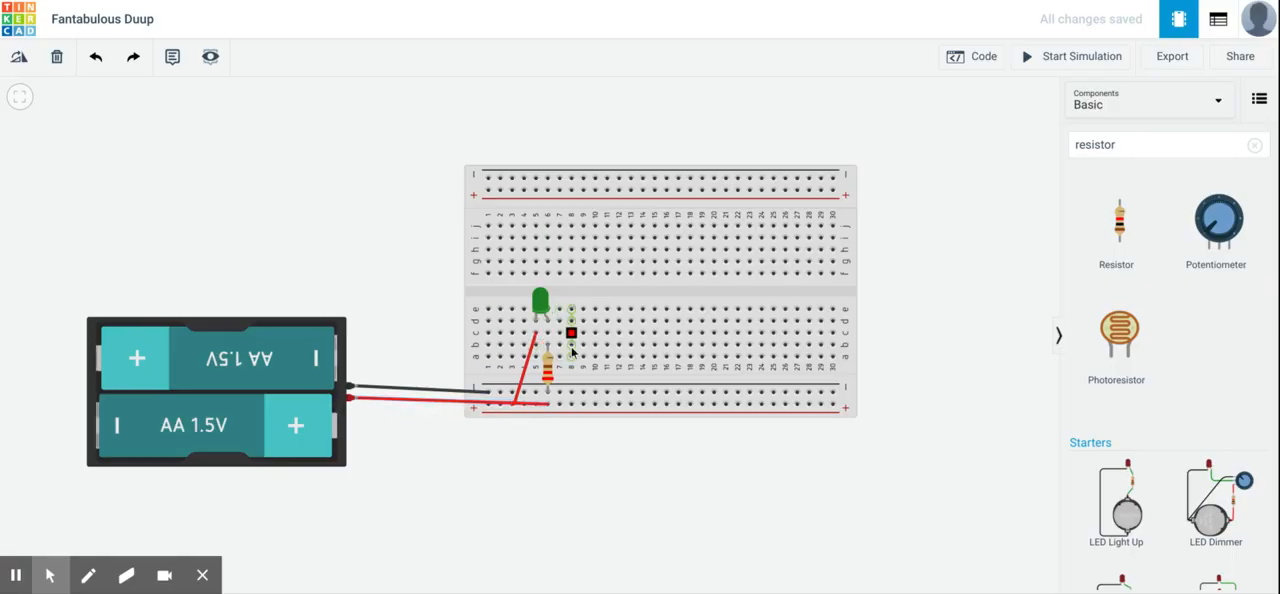
click(1095, 69)
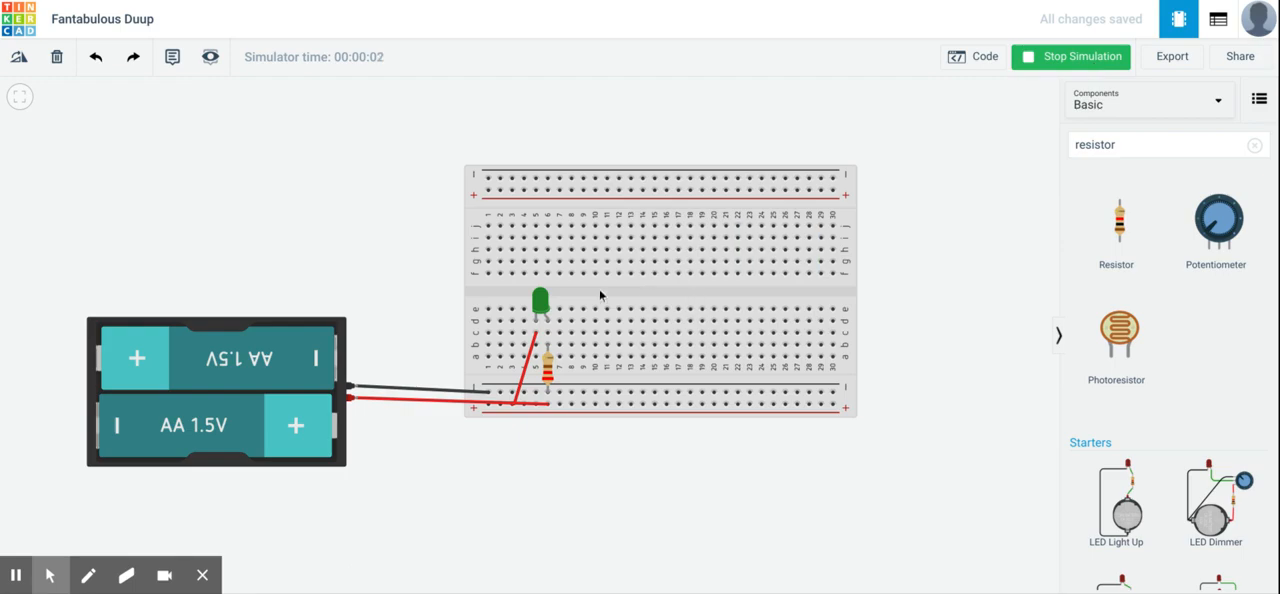
click(1061, 63)
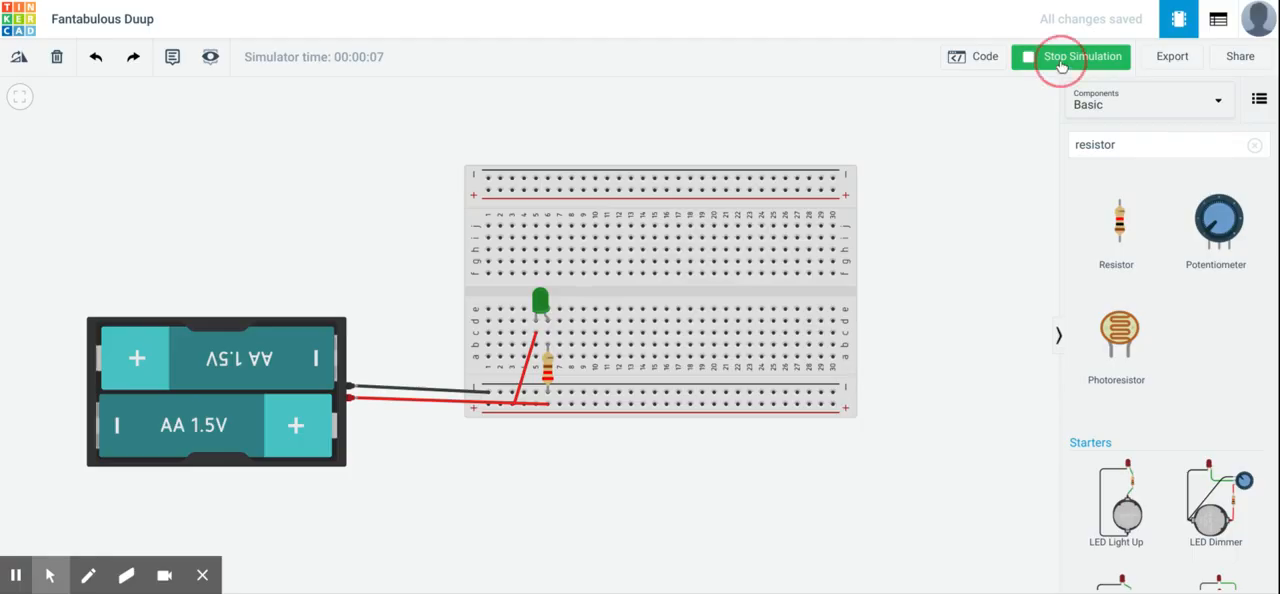
- Change the LED's color to the gray-bodied option, and run and stop the simulation to test it
click(545, 300)
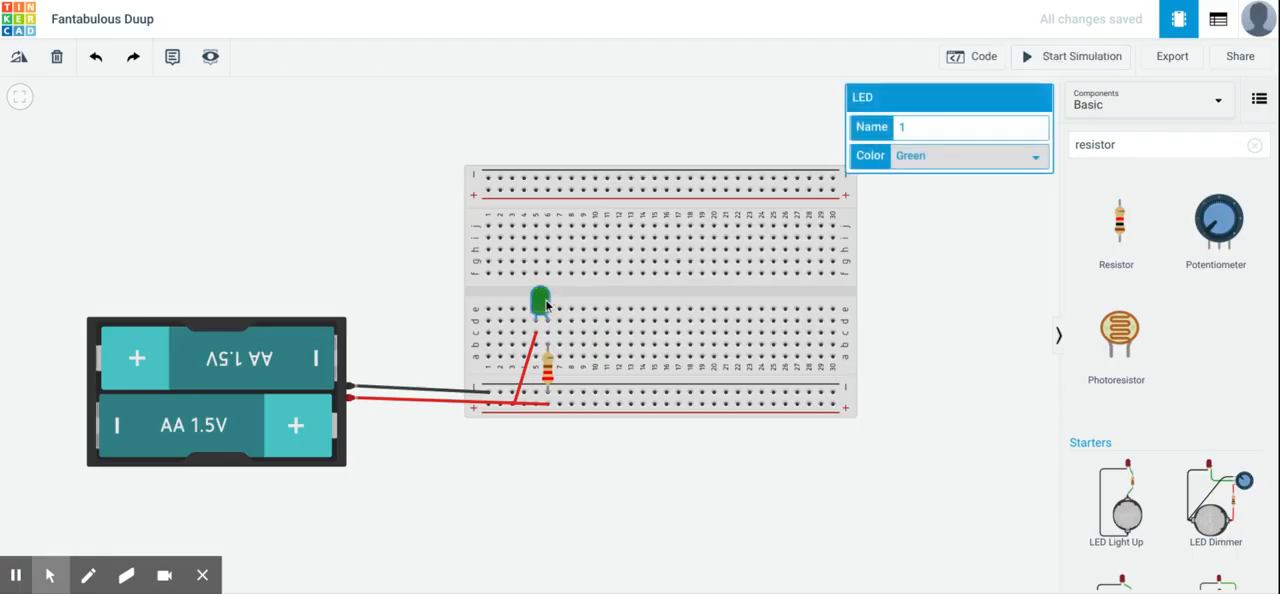
click(923, 168)
click(914, 299)
click(940, 262)
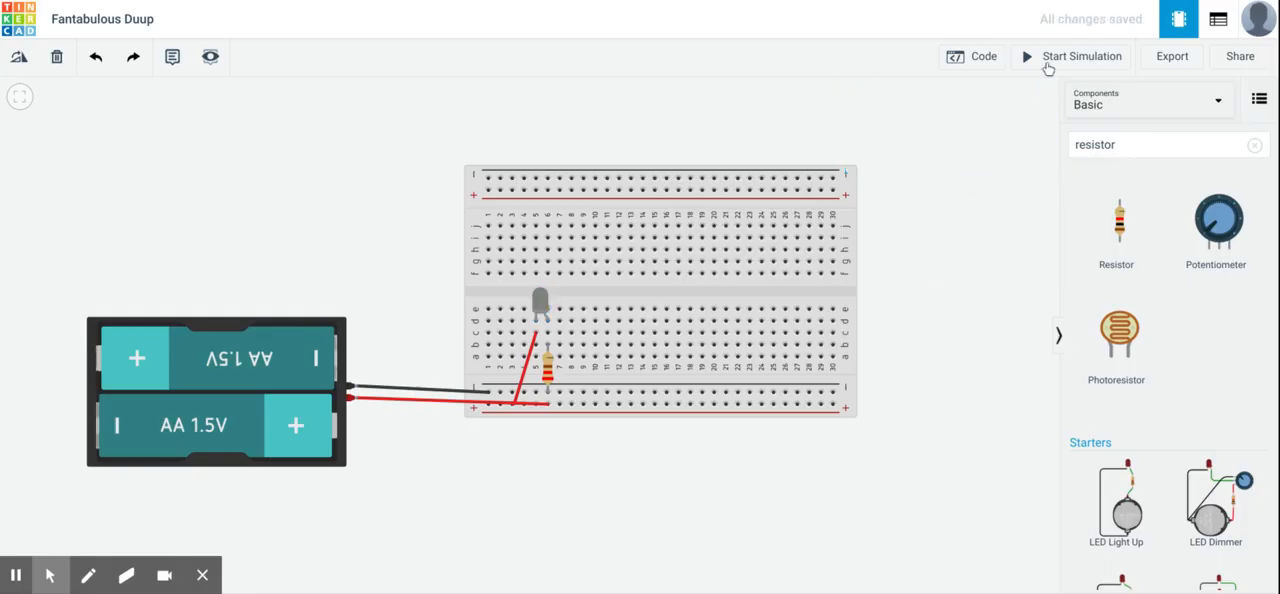
click(1047, 64)
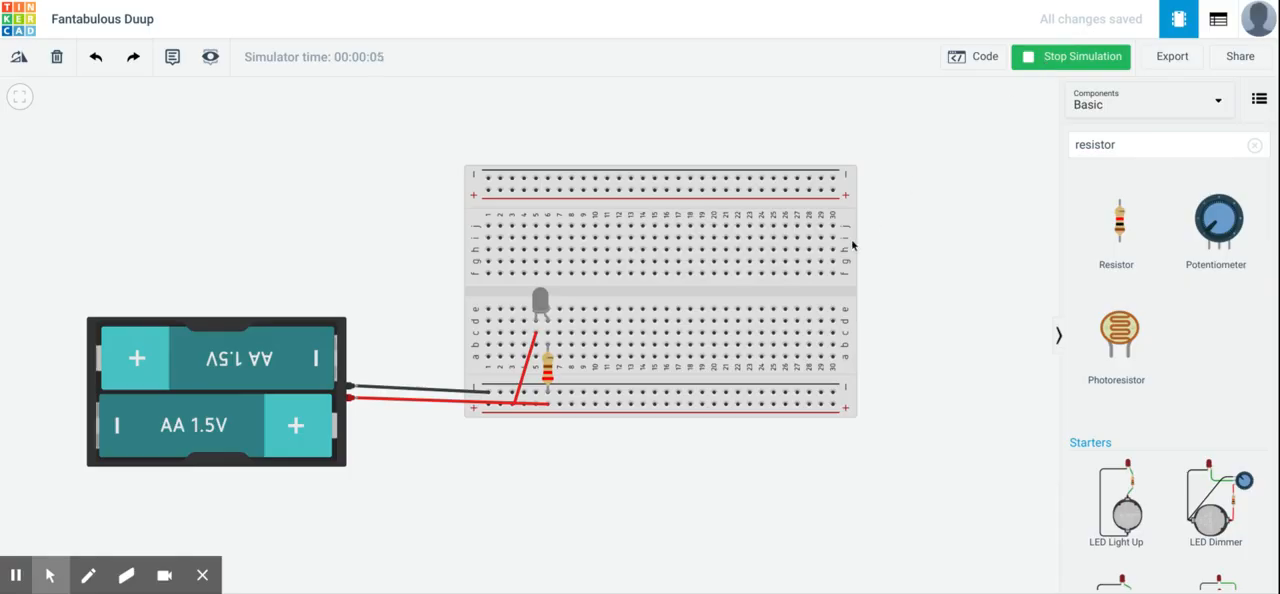
click(1058, 67)
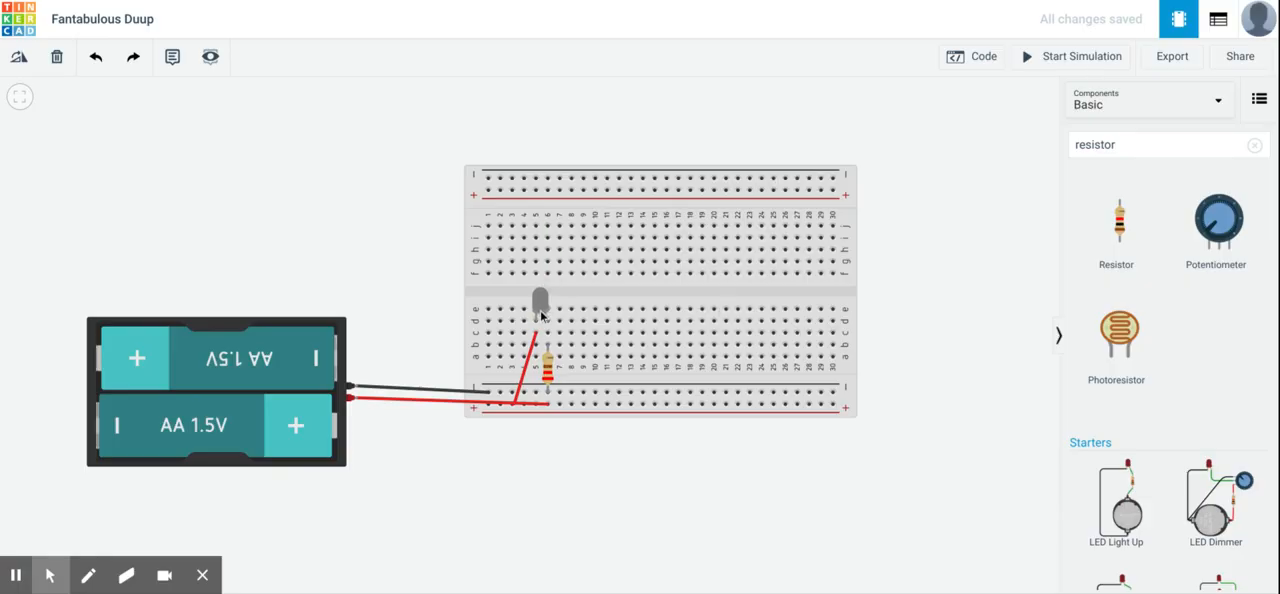
- Pull the LED off the breadboard and plug it back into columns 5 and 6 of row d
drag(542, 318, 352, 232)
drag(349, 222, 540, 302)
click(548, 343)
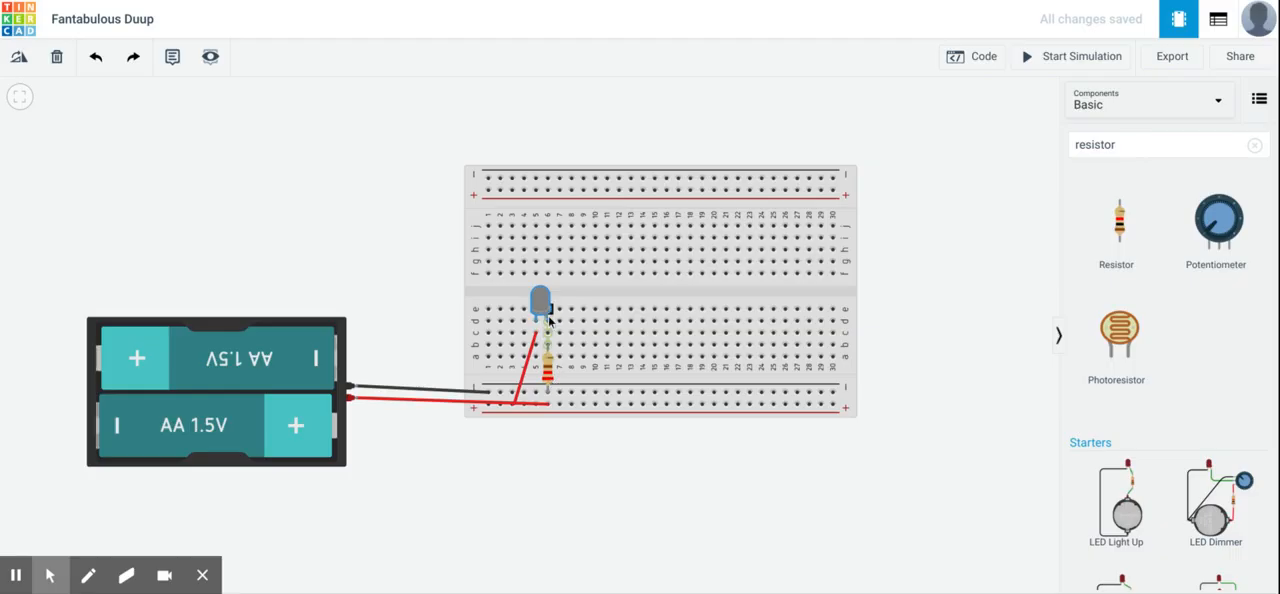
- Shift the resistor down one row in column 6 so its lower leg sits in the lower positive rail
click(553, 371)
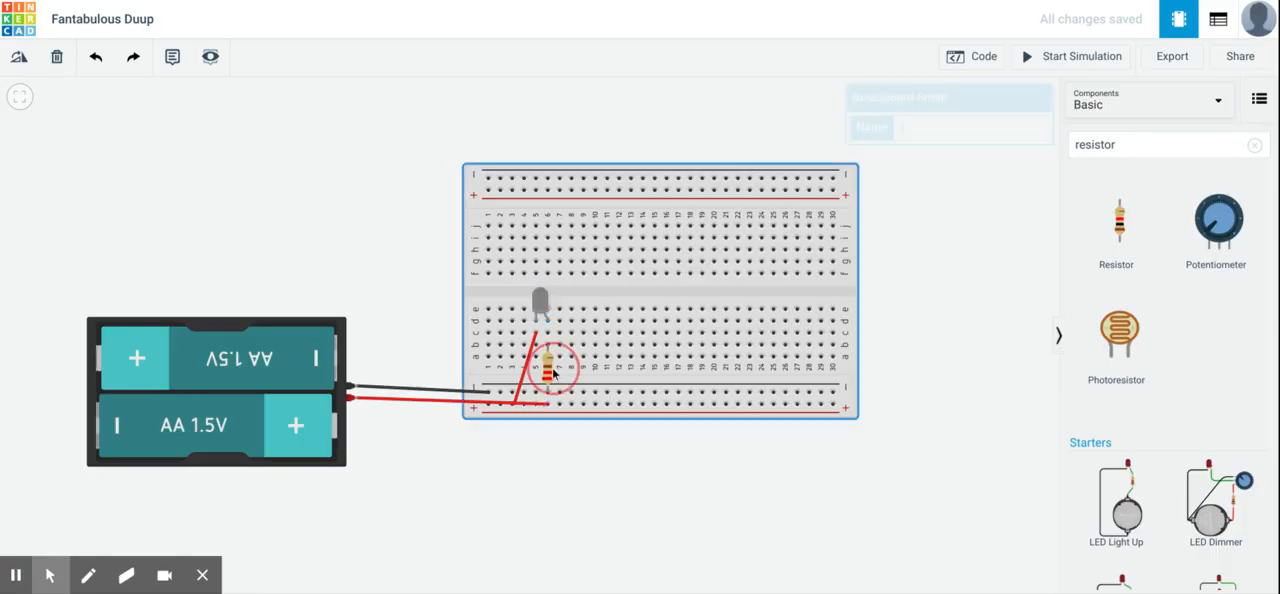
mouse_move(553, 370)
mouse_down()
mouse_move(574, 385)
mouse_move(557, 390)
mouse_up()
click(581, 467)
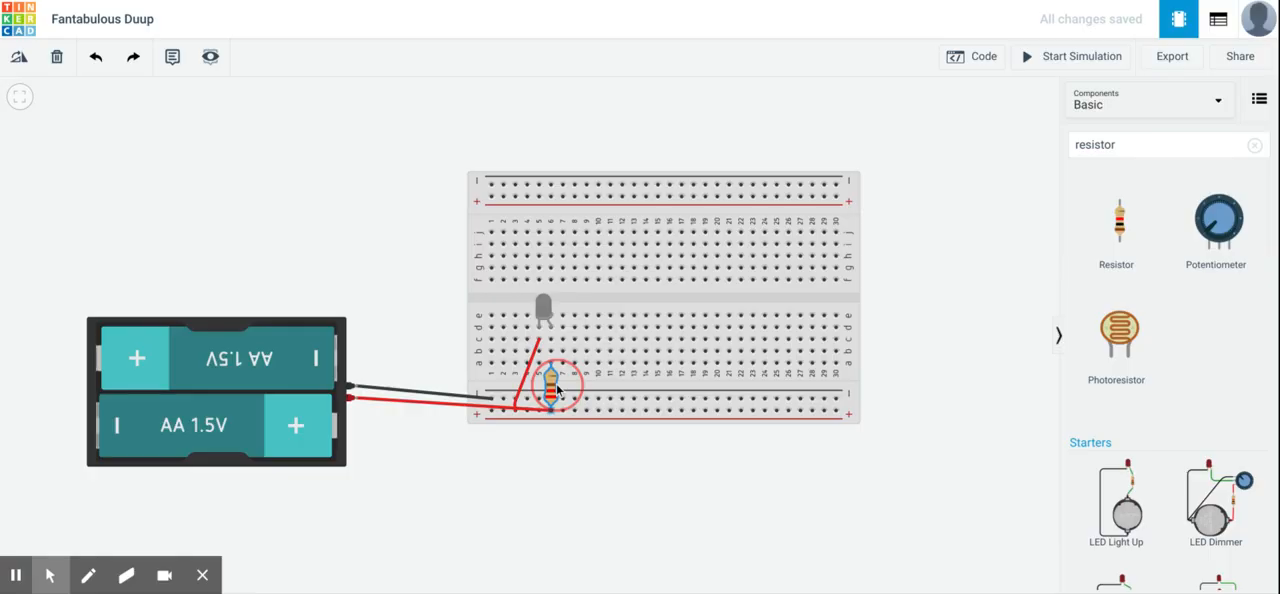
drag(557, 389, 553, 388)
click(524, 378)
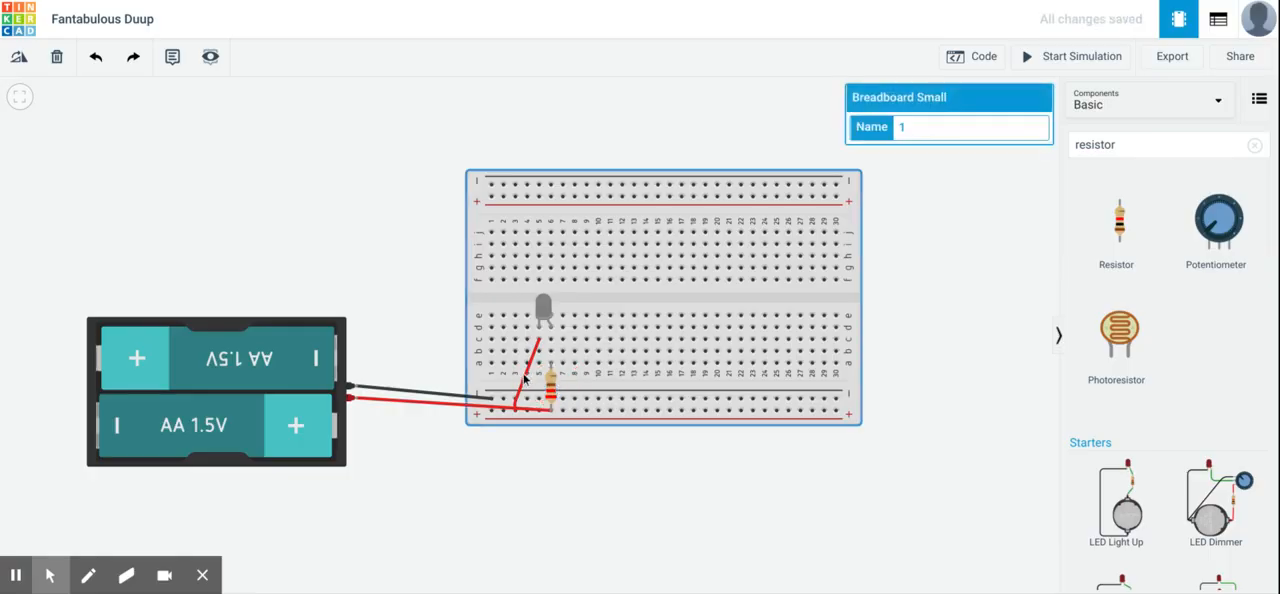
- Delete the red wire between column 5, row c, and the lower positive rail
click(524, 379)
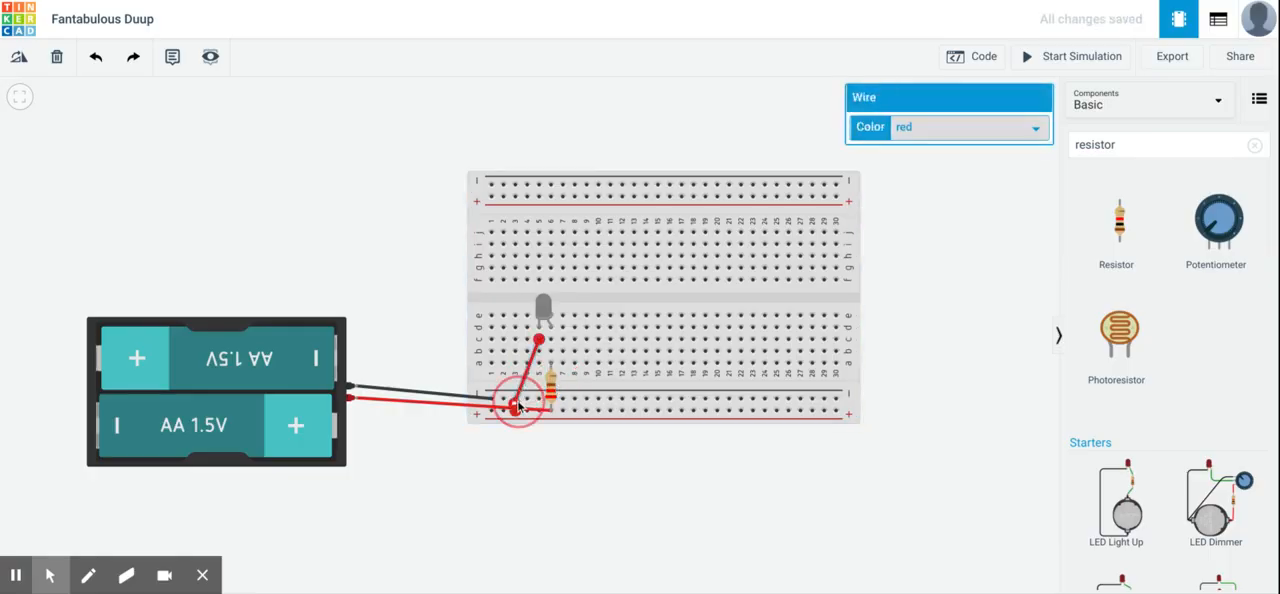
drag(527, 400, 499, 368)
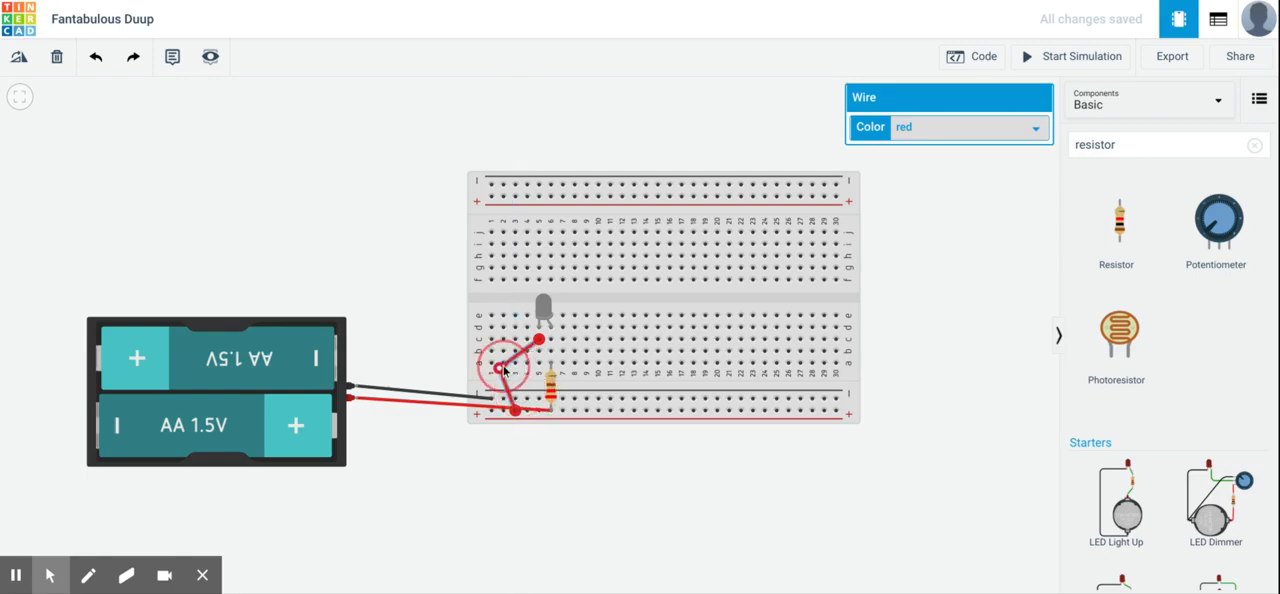
click(57, 58)
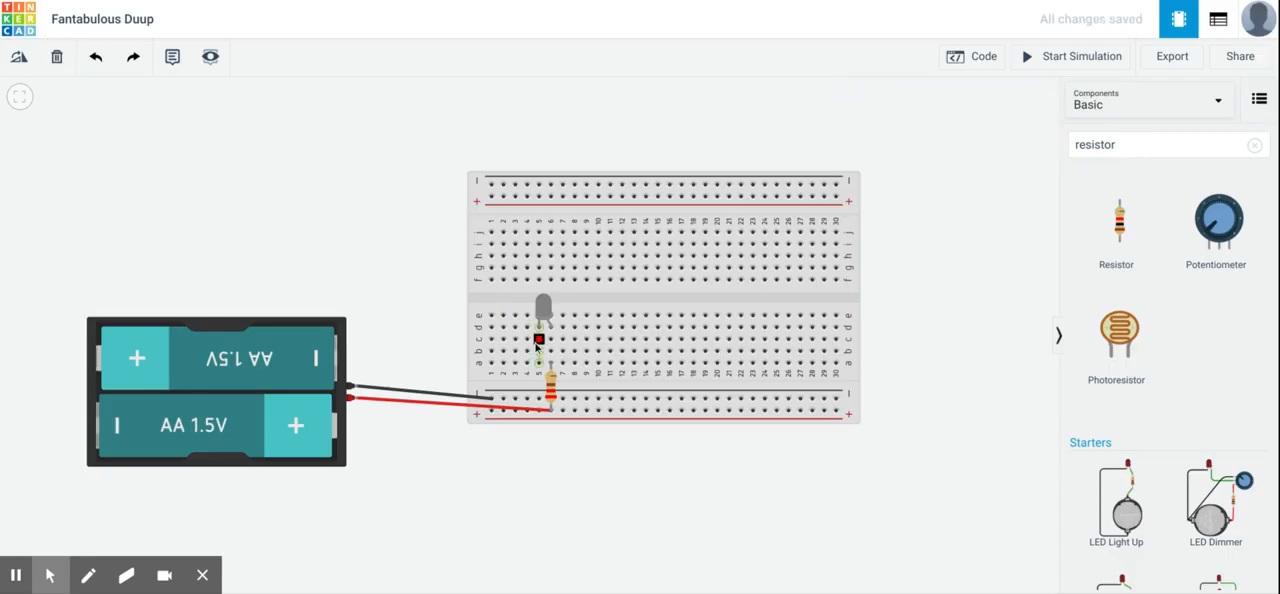
- Wire column 5, row c, to the lower negative rail near column 4 in black, and test the circuit in a short simulation
click(538, 341)
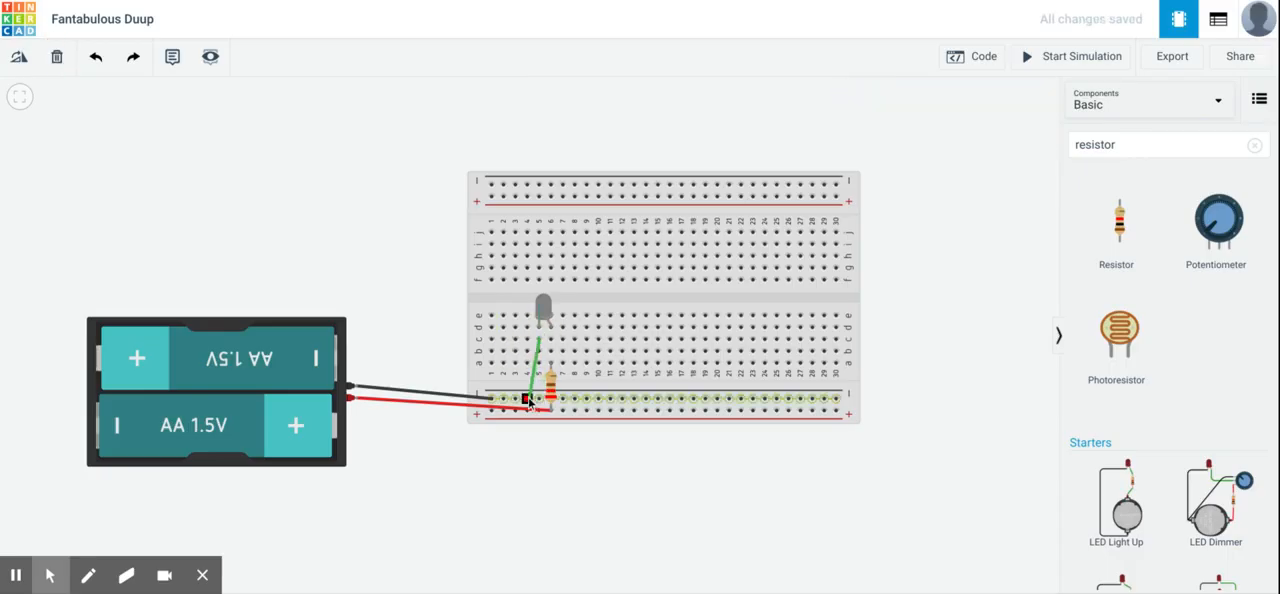
click(528, 399)
click(914, 126)
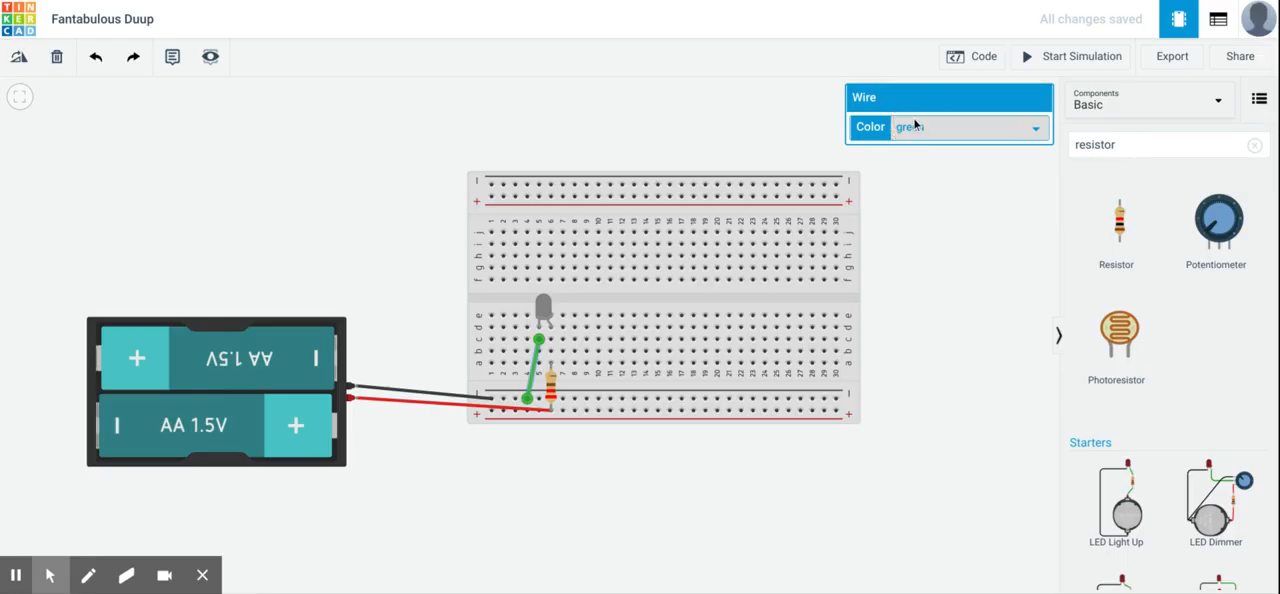
click(920, 158)
click(926, 303)
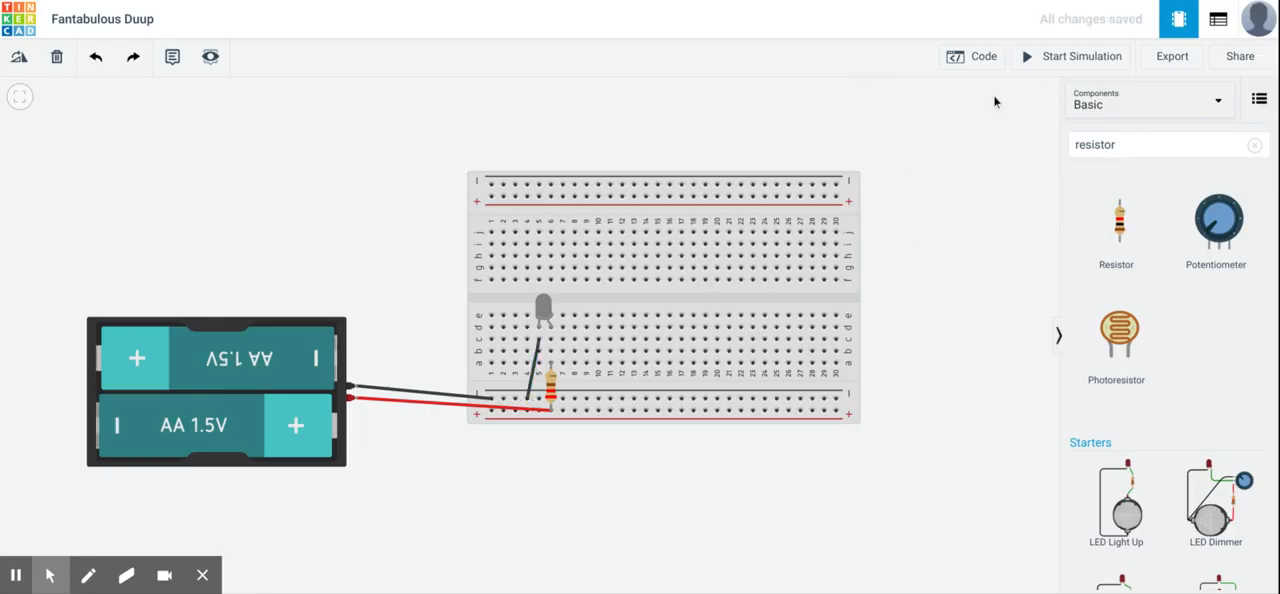
click(1064, 58)
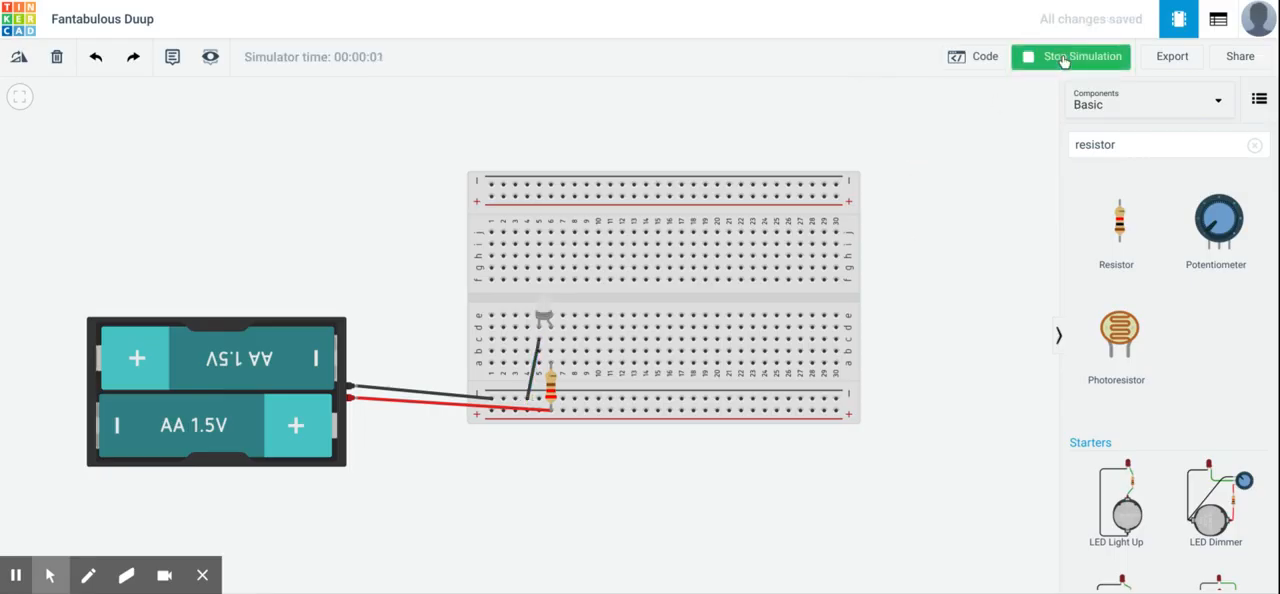
click(1066, 57)
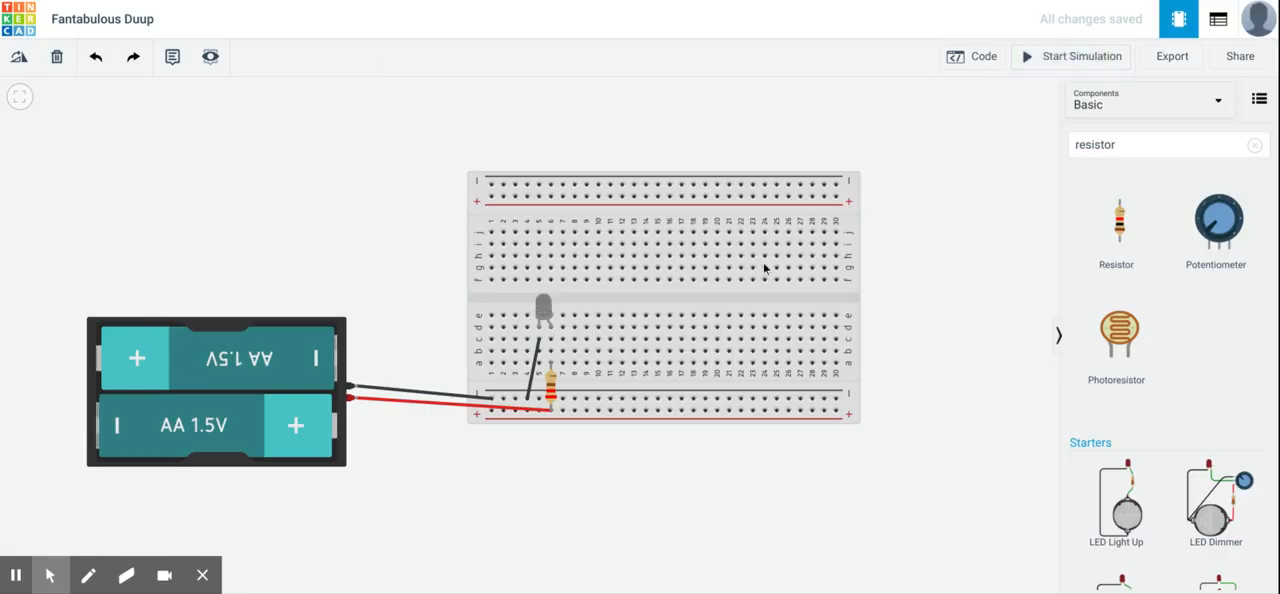
- Change the LED's color to Blue and start the simulation
click(546, 311)
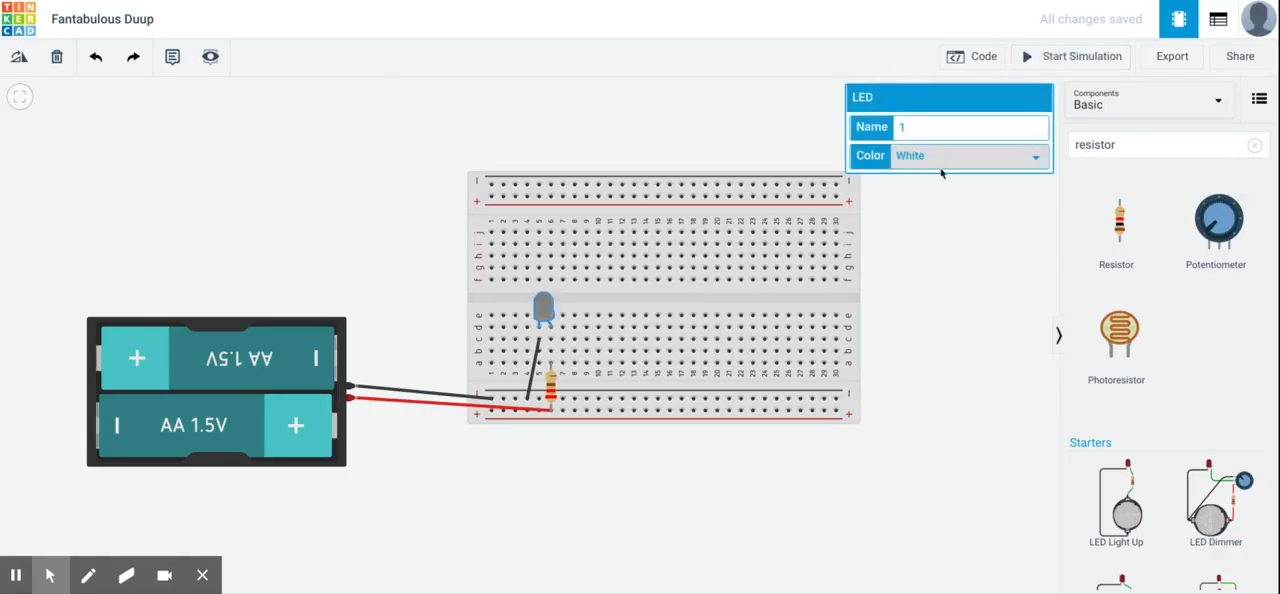
click(926, 248)
click(1033, 58)
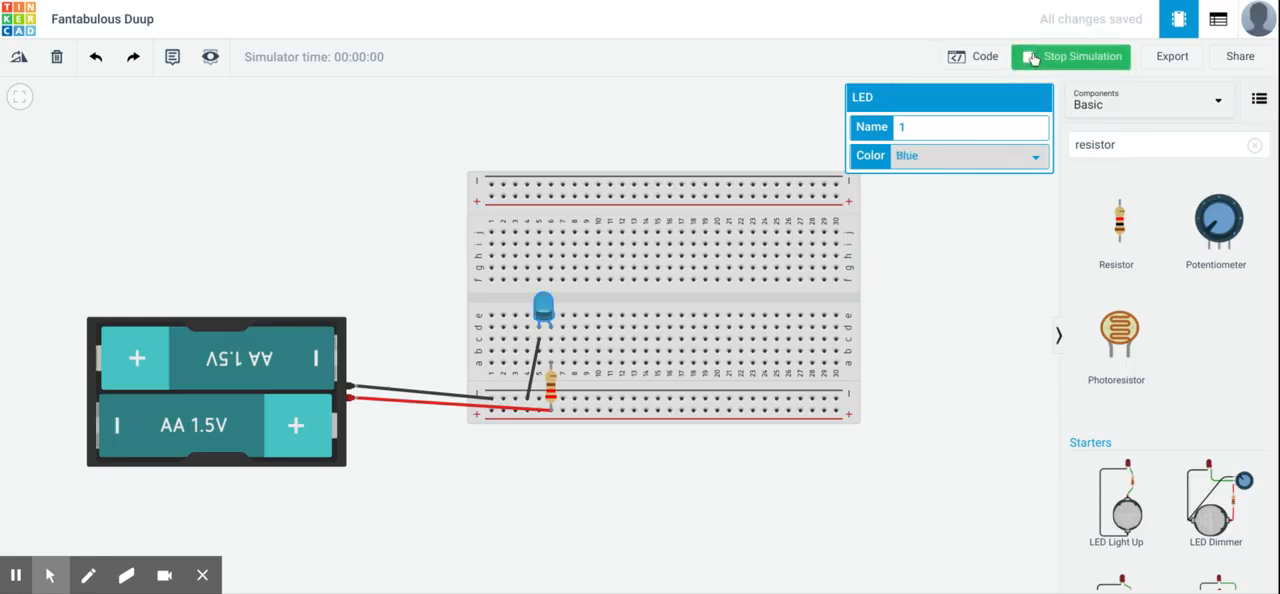